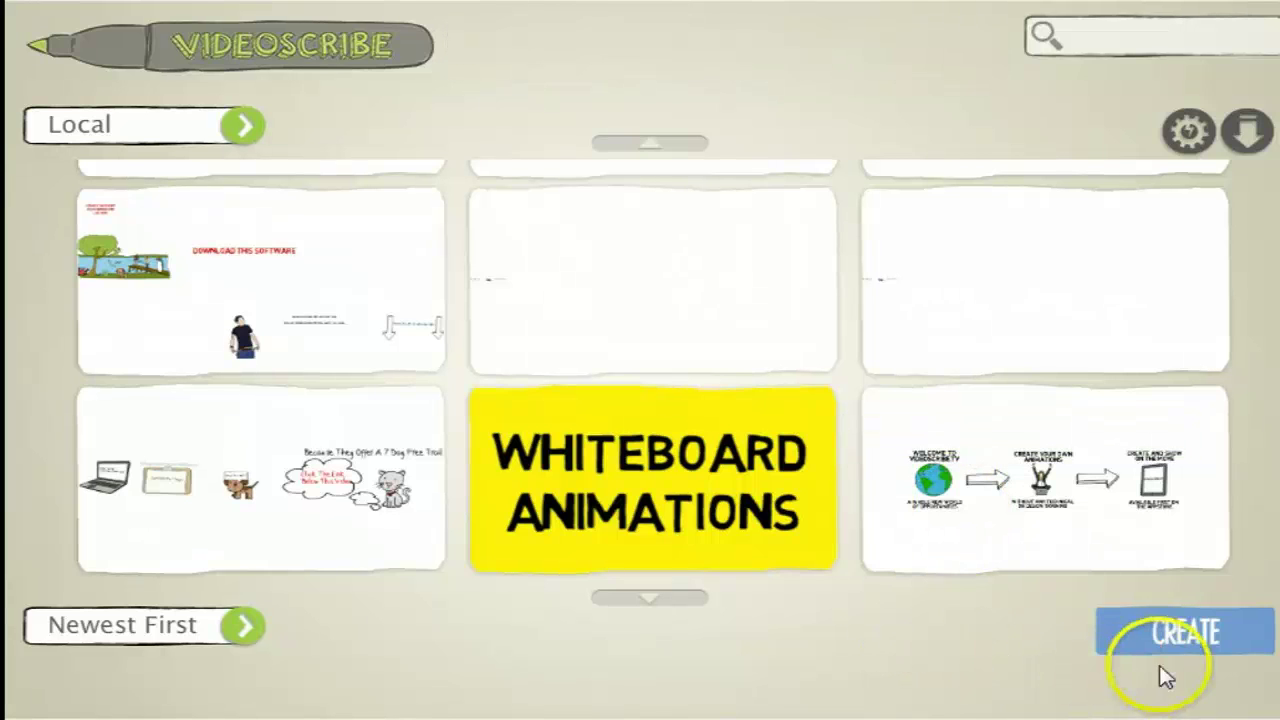
Step: Create a new scribe and add the Green monster image from the library's Creatures folder
click(1177, 636)
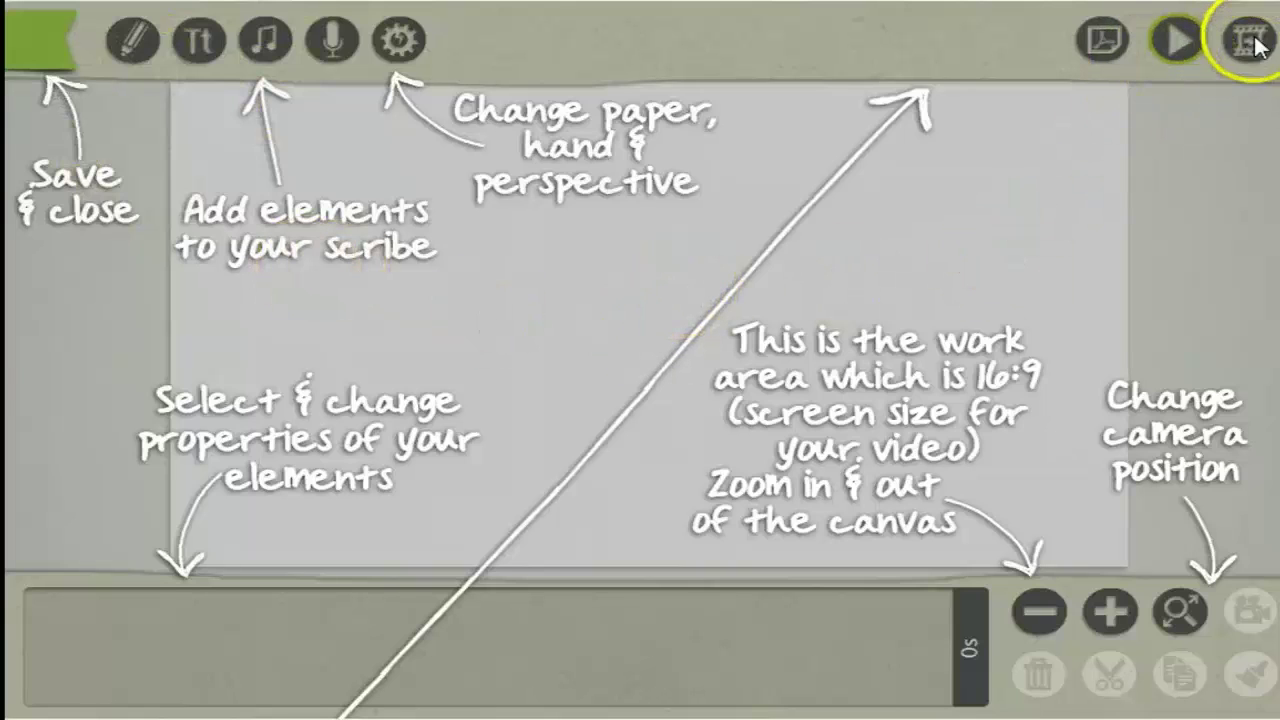
click(586, 304)
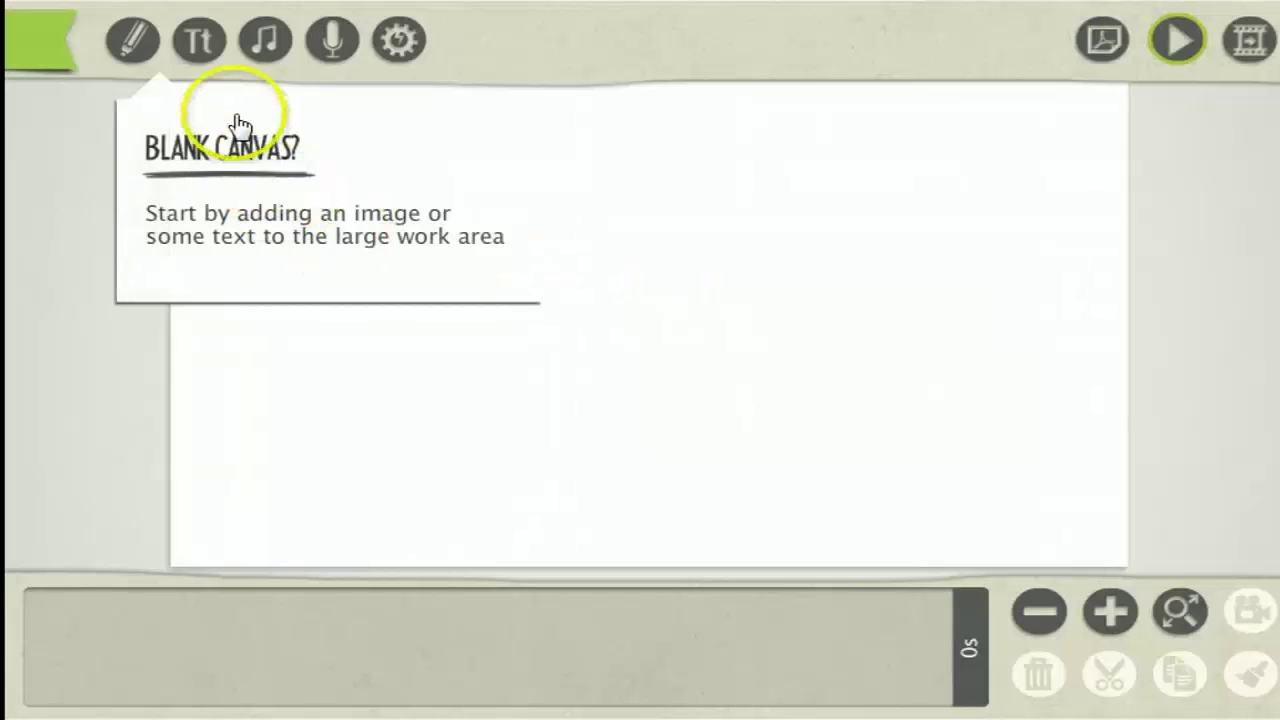
click(133, 50)
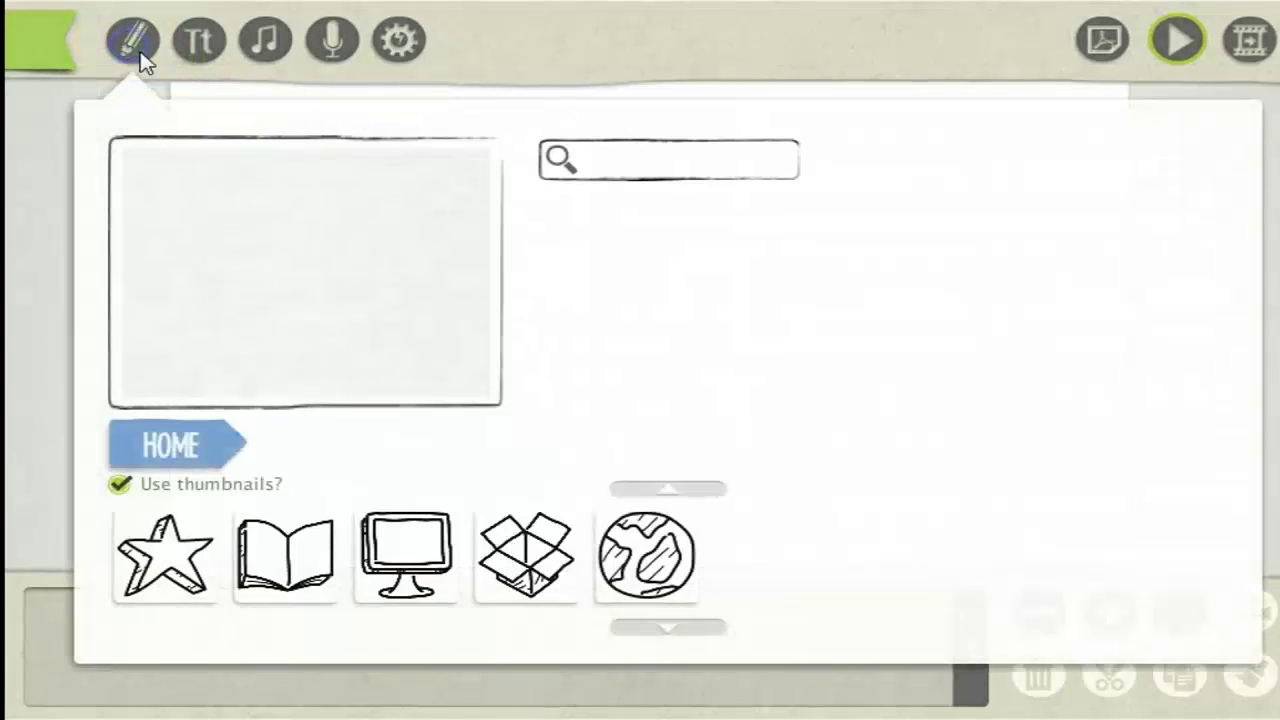
click(312, 586)
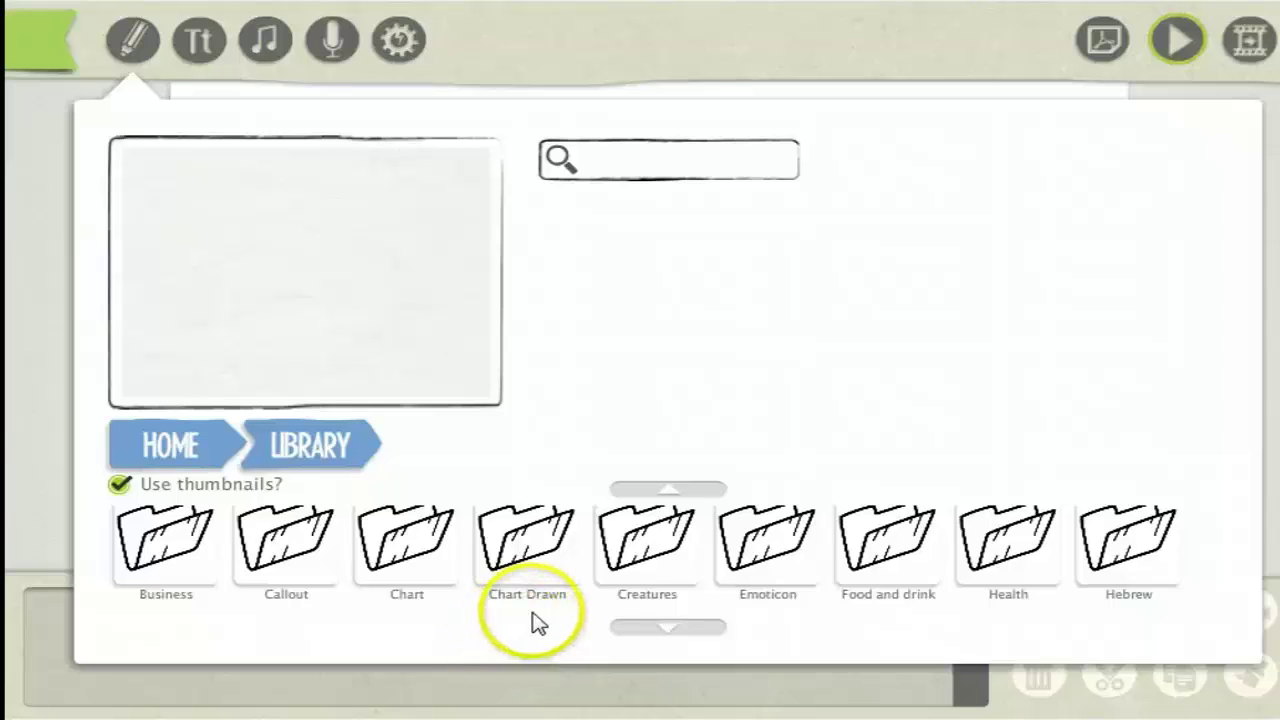
click(643, 565)
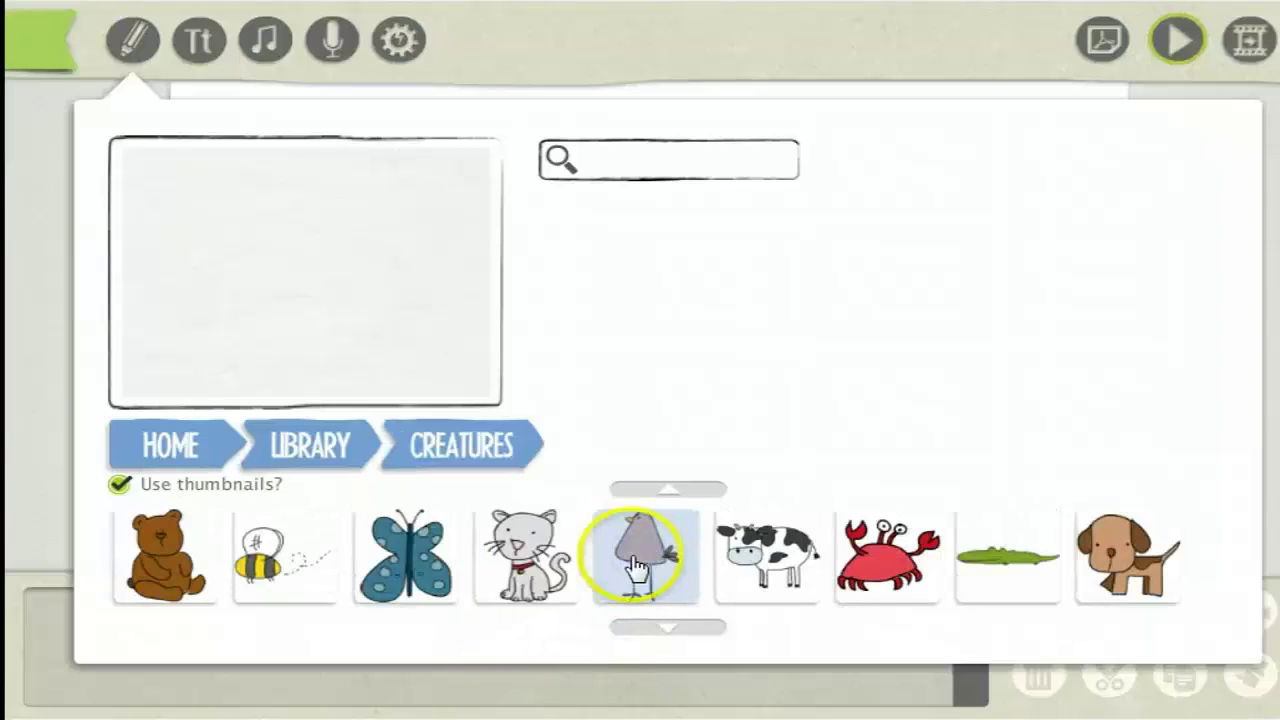
scroll(748, 553, down, 1)
click(888, 558)
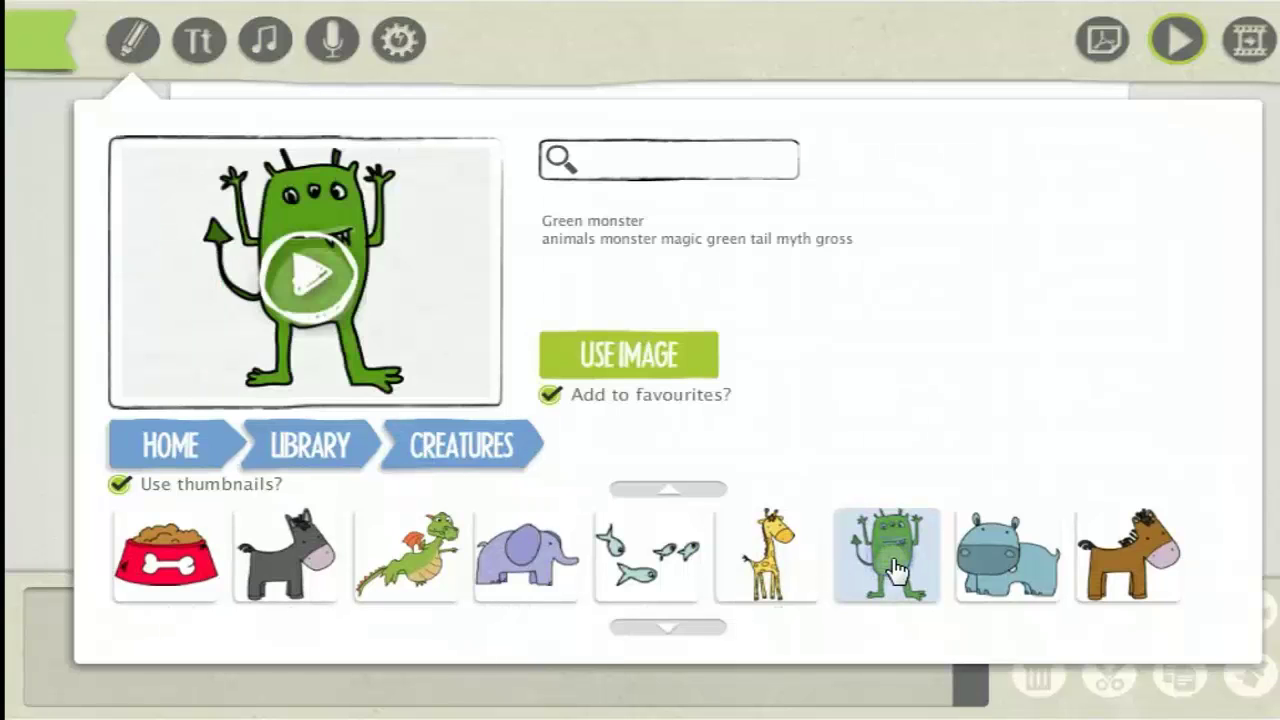
click(612, 358)
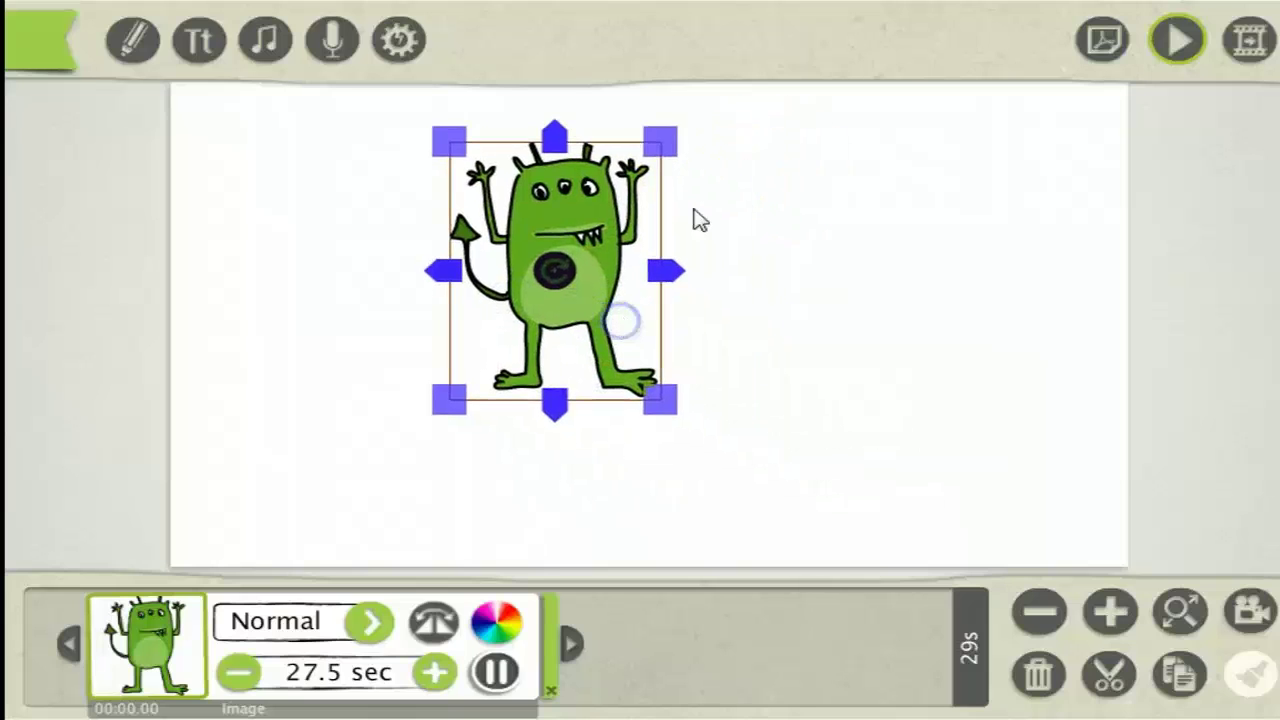
Step: Stretch the green monster wider and taller and place it in the left half of the canvas
click(757, 462)
drag(757, 468, 786, 486)
drag(757, 348, 849, 323)
click(720, 333)
drag(717, 322, 557, 314)
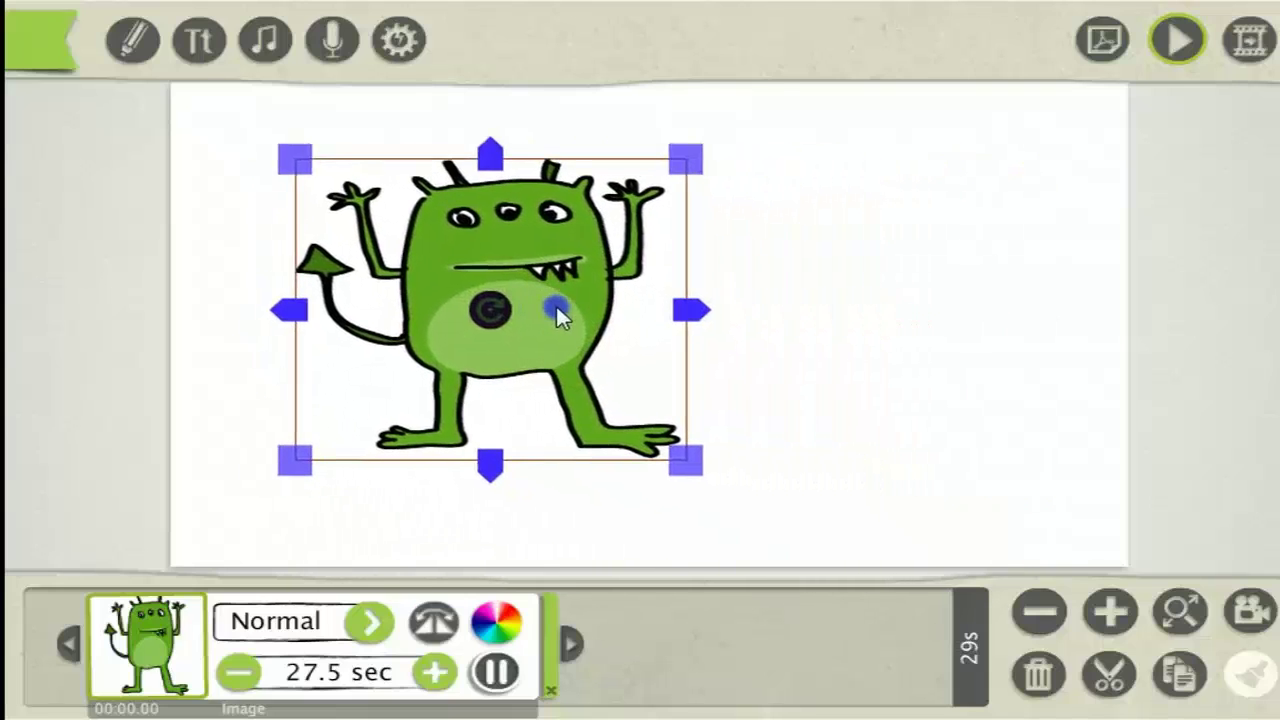
Step: Add the sandy desert image with a palm tree from the library's Scenery folder
click(131, 40)
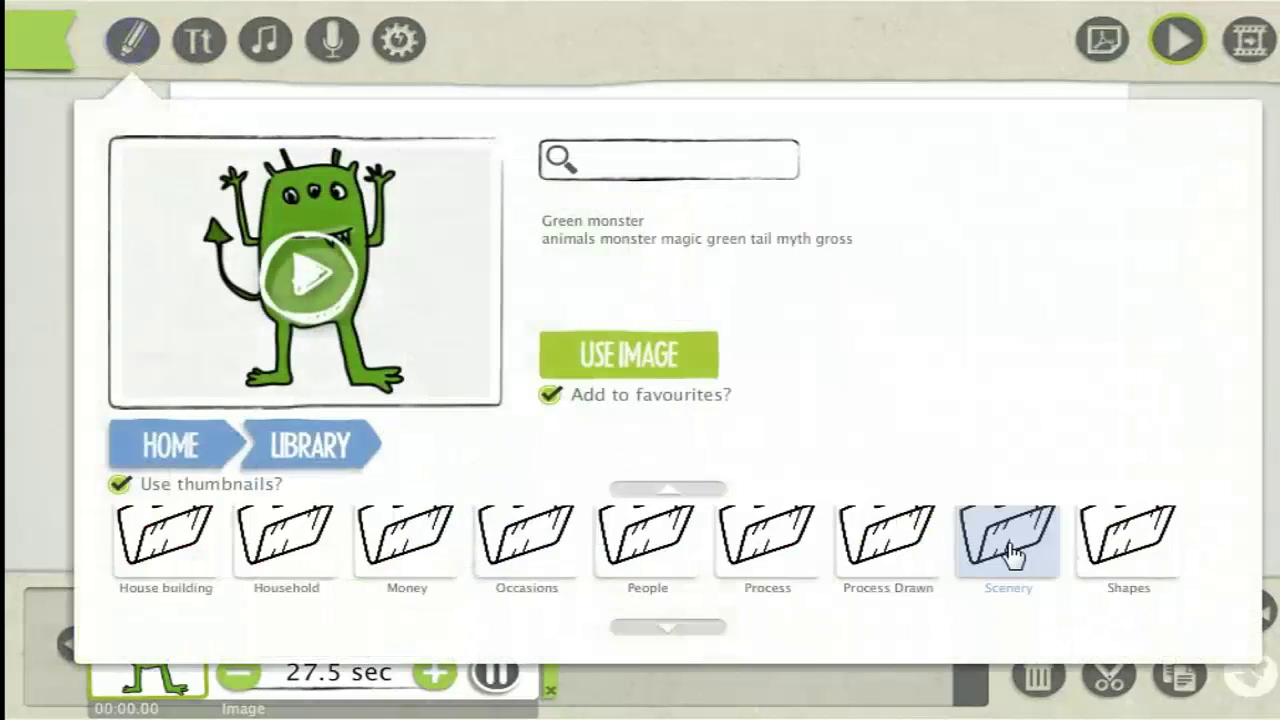
click(1010, 550)
click(651, 571)
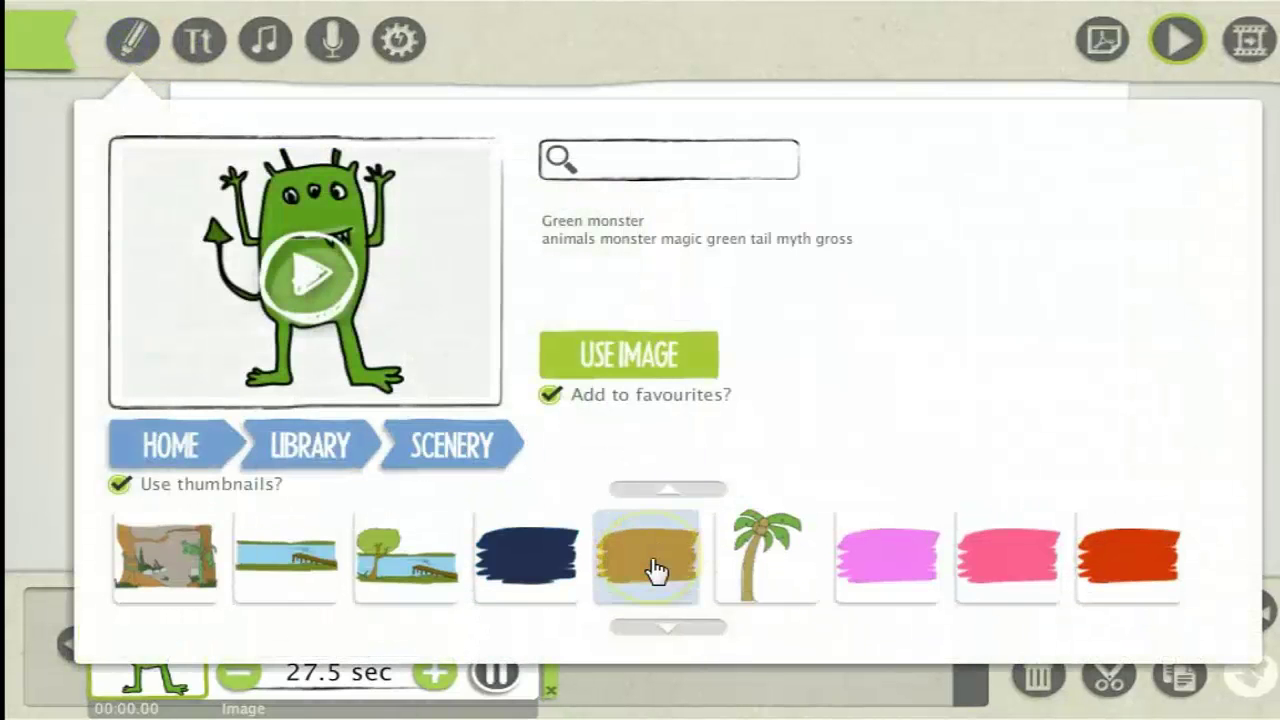
drag(386, 509, 150, 560)
click(630, 355)
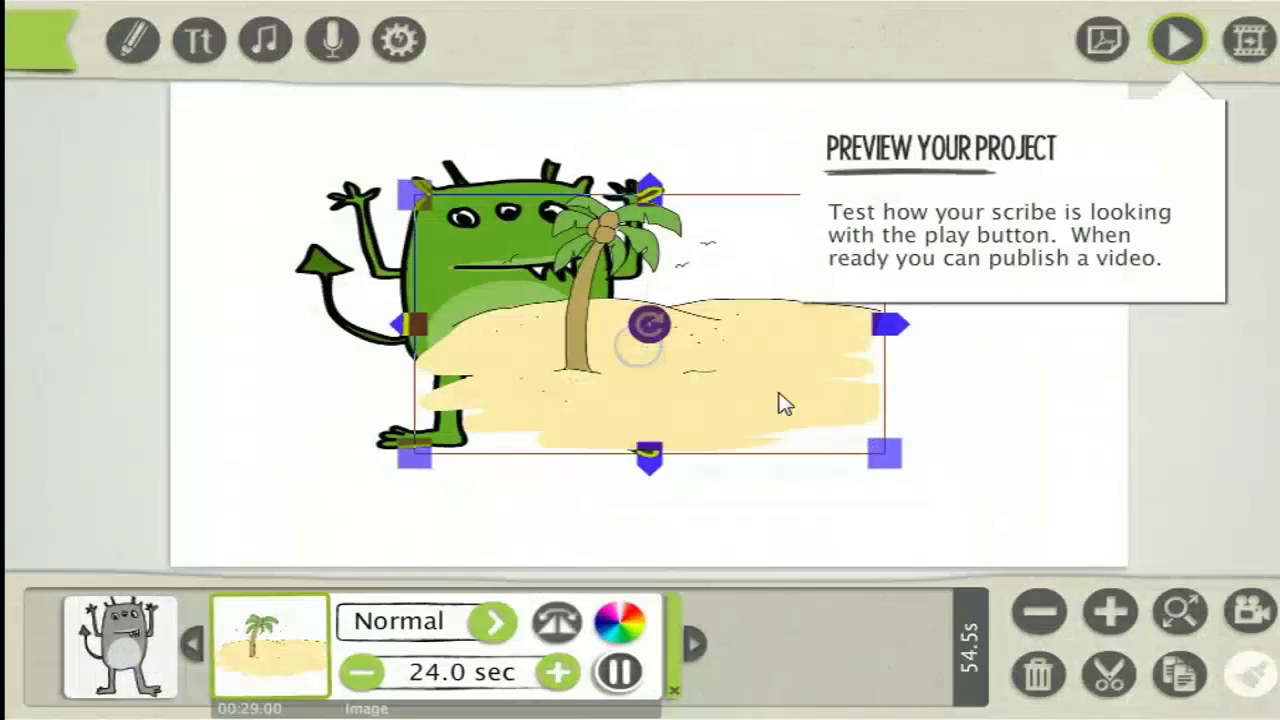
Step: Enlarge the palm tree scene until it fills the canvas and order it before the monster in the timeline
drag(755, 408, 553, 330)
drag(700, 385, 1155, 575)
drag(765, 360, 937, 535)
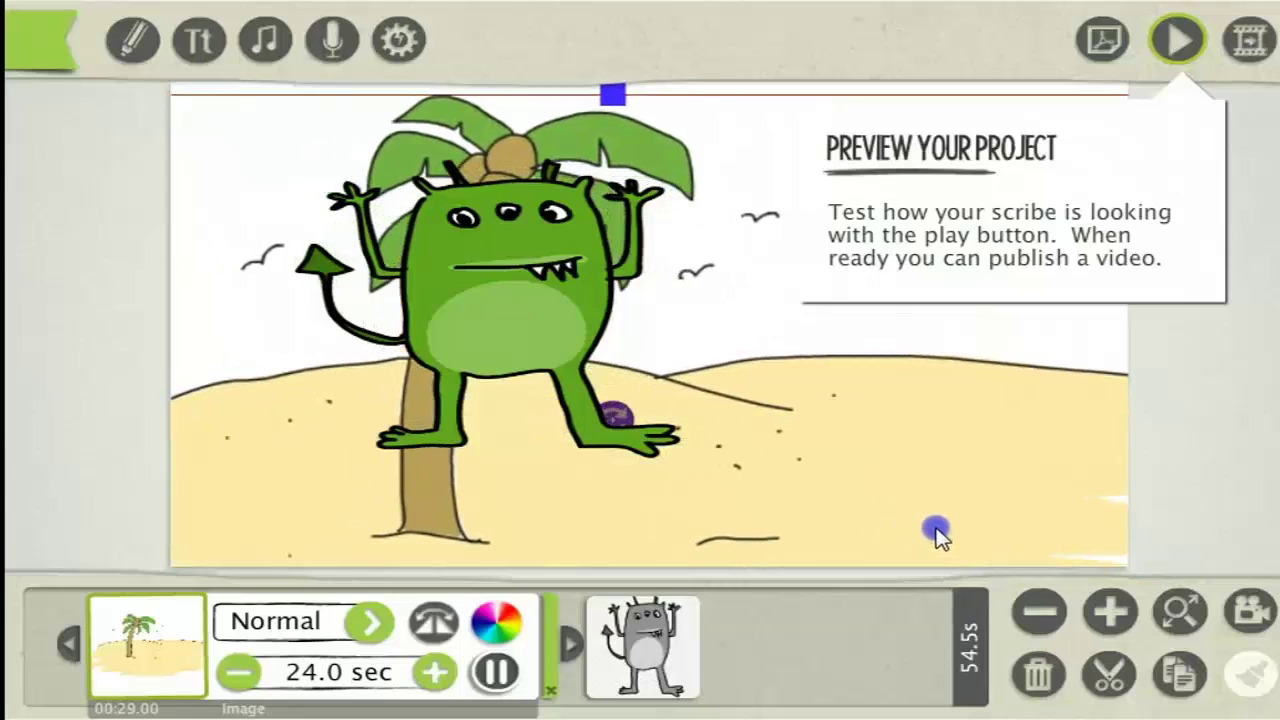
Step: Shrink the green monster to about half its size and move it onto the sand at the canvas's far right
click(517, 292)
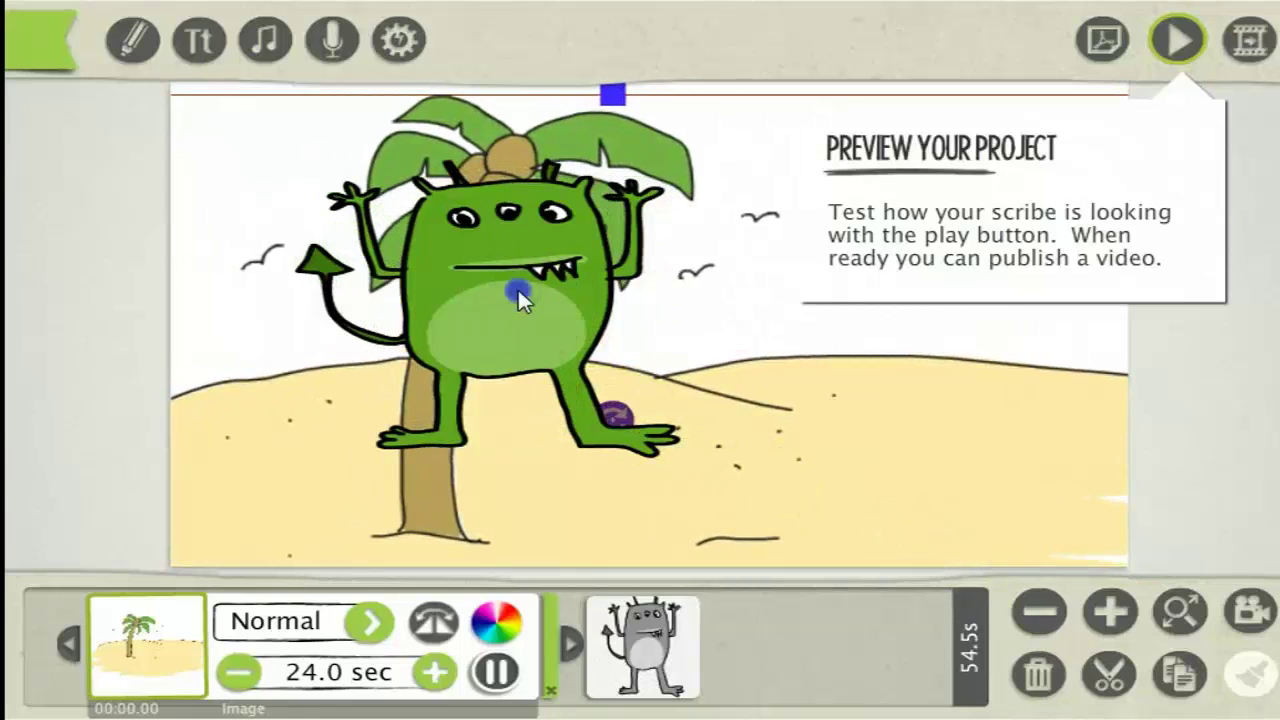
click(660, 665)
click(563, 336)
drag(563, 336, 812, 352)
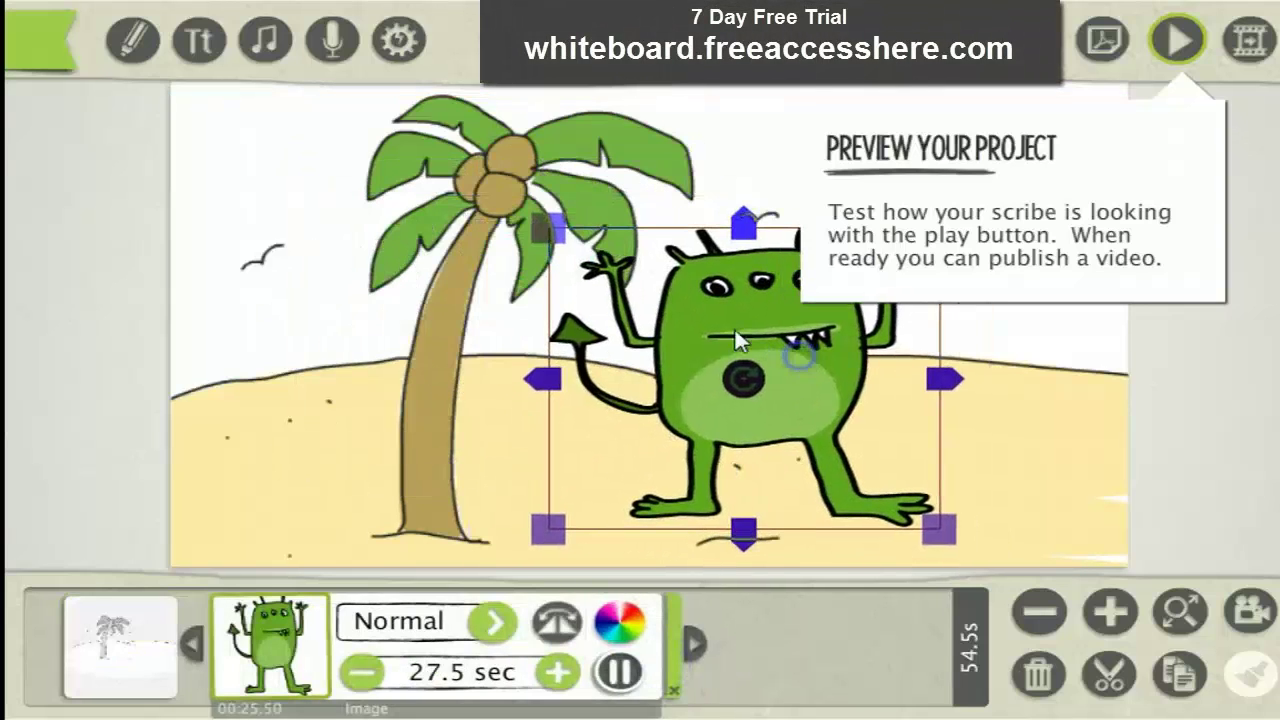
drag(550, 238, 648, 310)
drag(828, 420, 1055, 450)
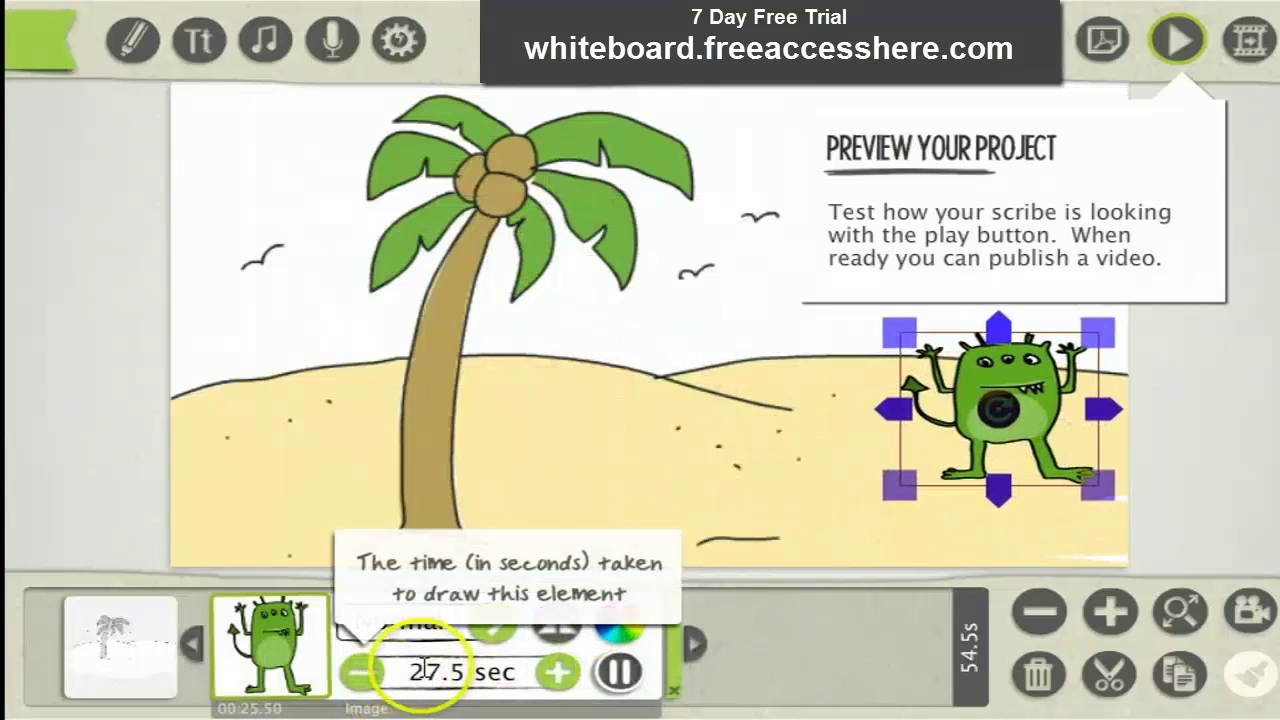
Step: Set the draw time to 2.0 seconds for the monster and 3.5 seconds for the palm tree scene
click(368, 674)
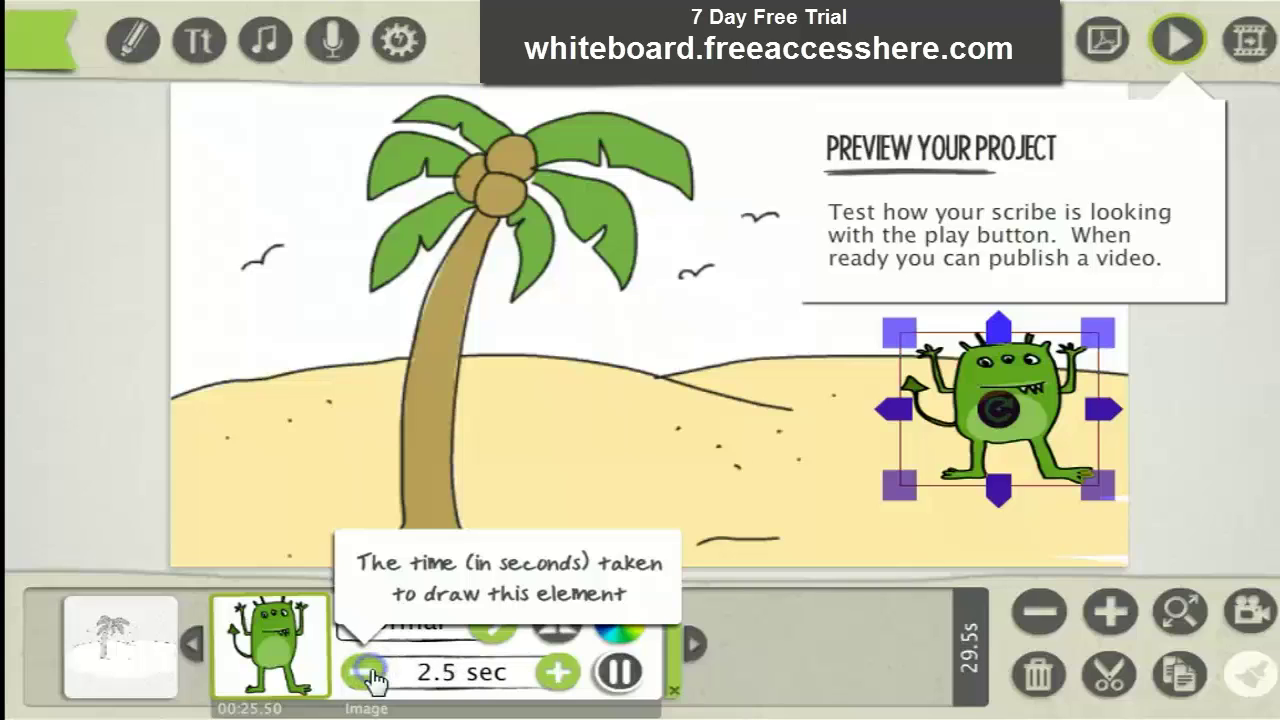
click(363, 672)
click(124, 655)
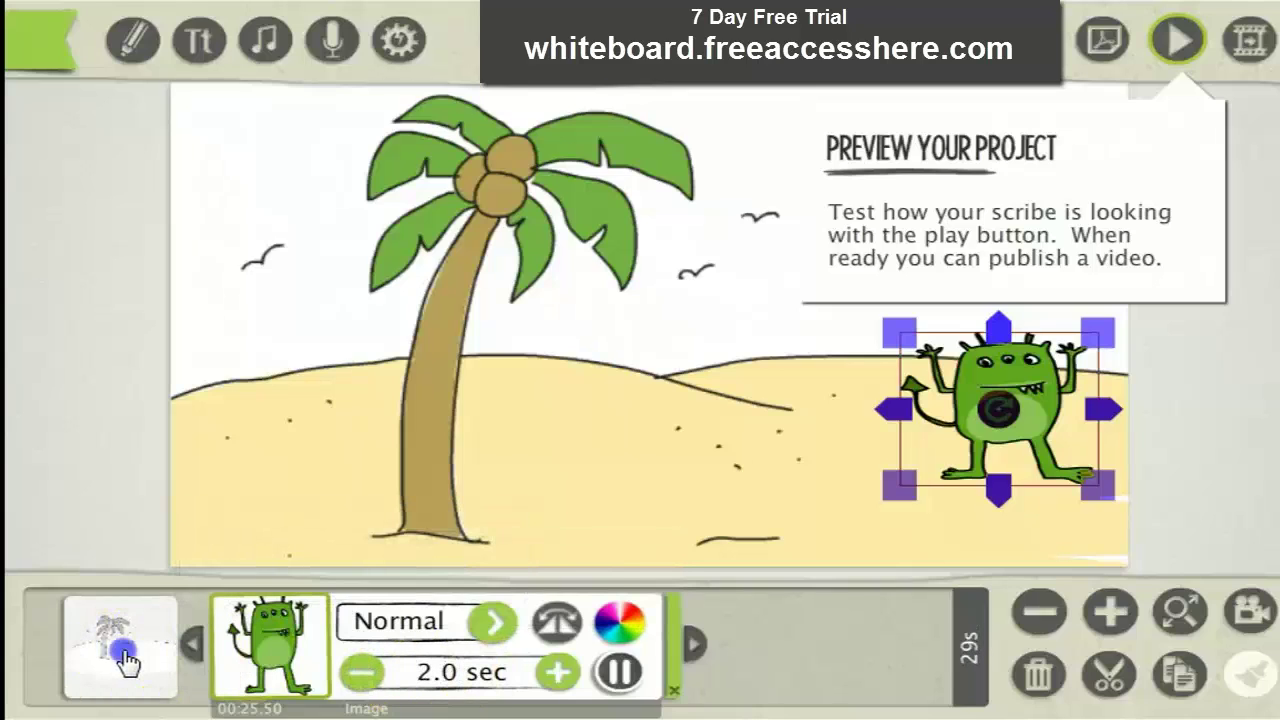
click(236, 673)
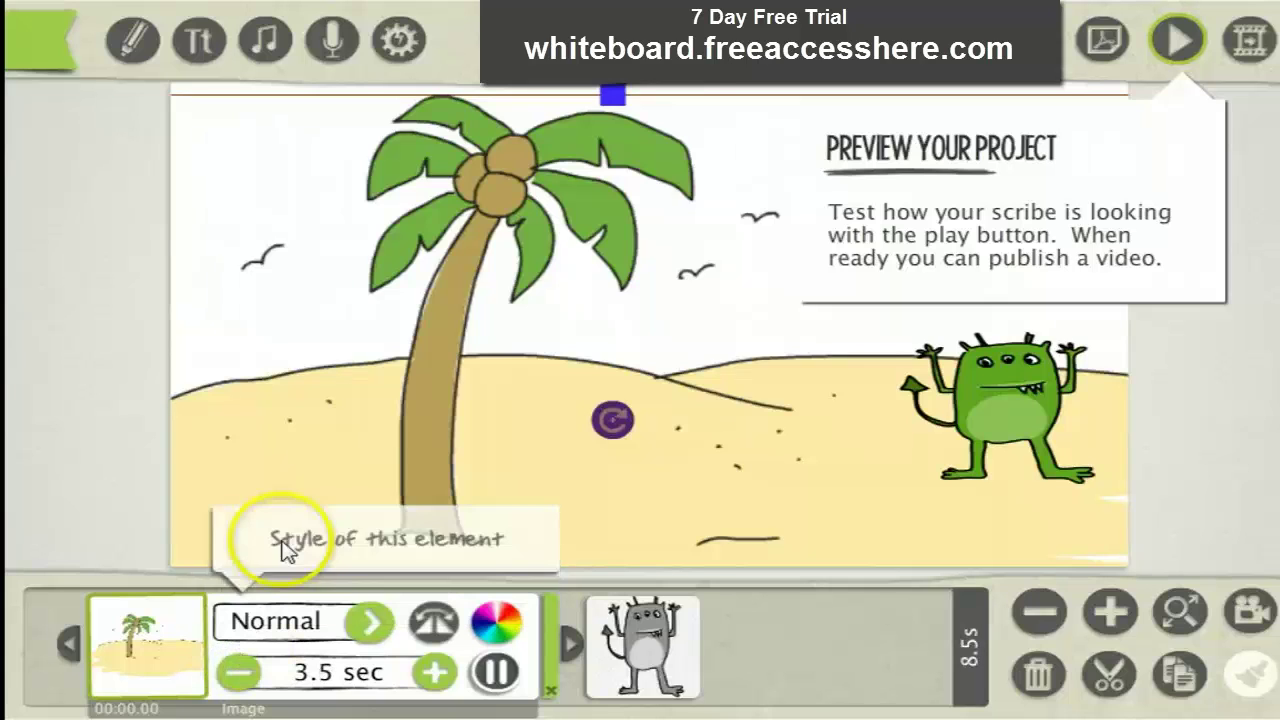
Step: Add the Tortoise image from the Creatures folder, shrink it and place it on the sand left of the palm trunk
click(134, 50)
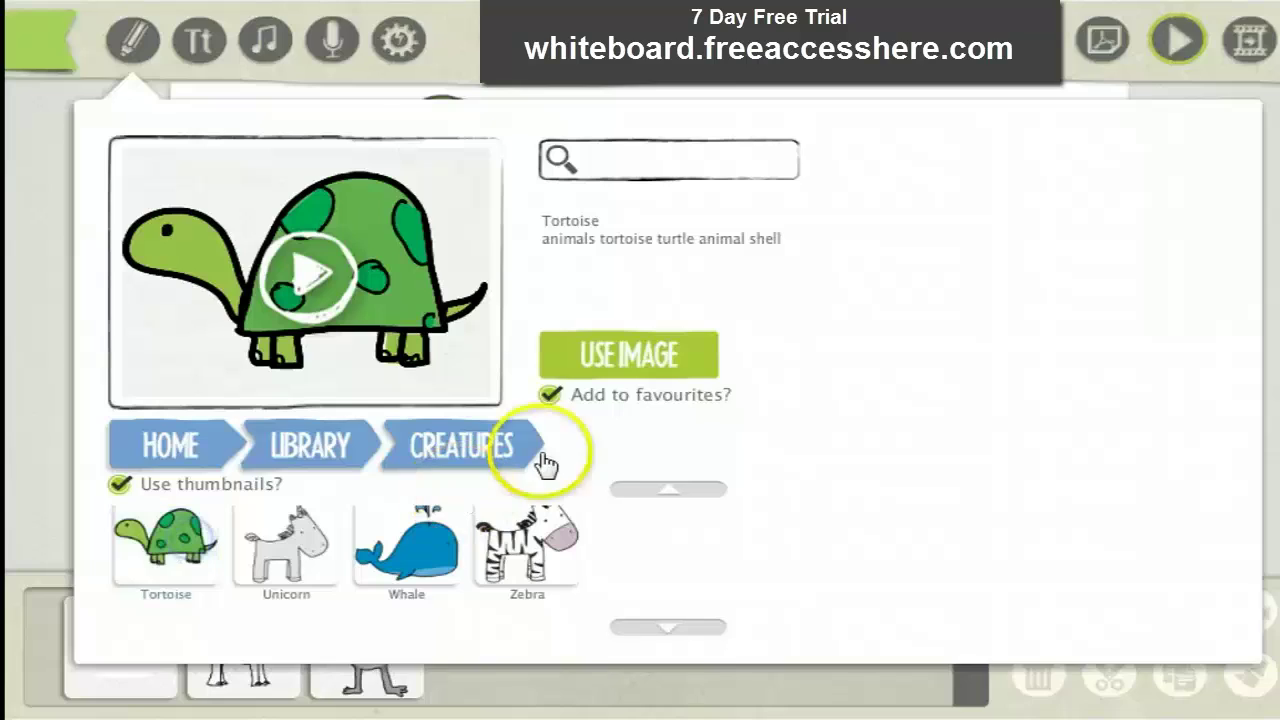
click(631, 354)
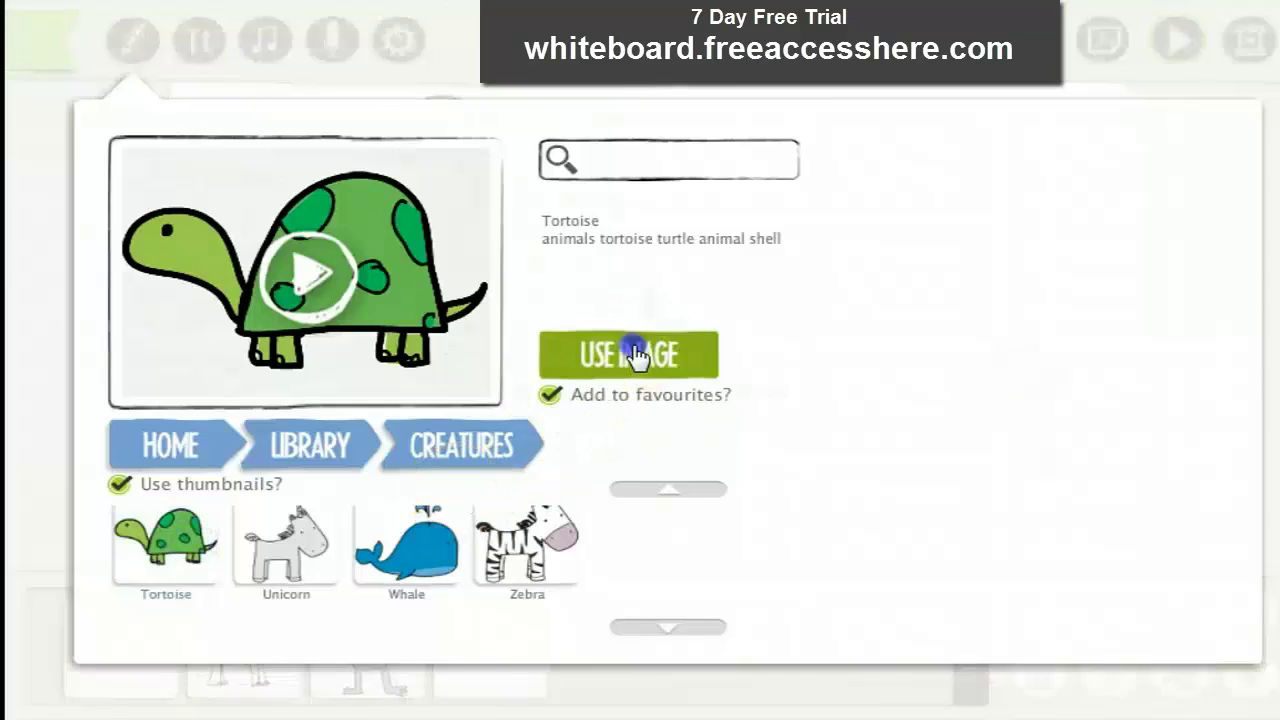
drag(760, 334, 795, 385)
drag(924, 252, 809, 309)
drag(748, 374, 372, 456)
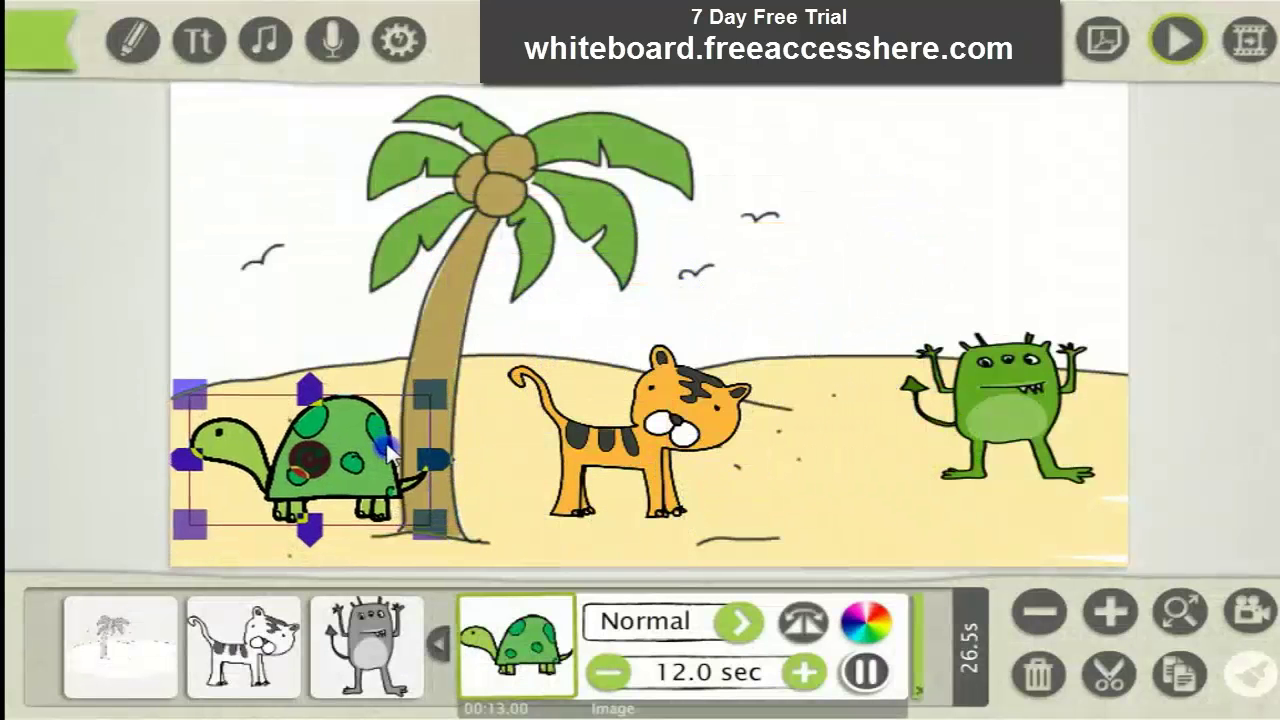
drag(423, 408, 367, 461)
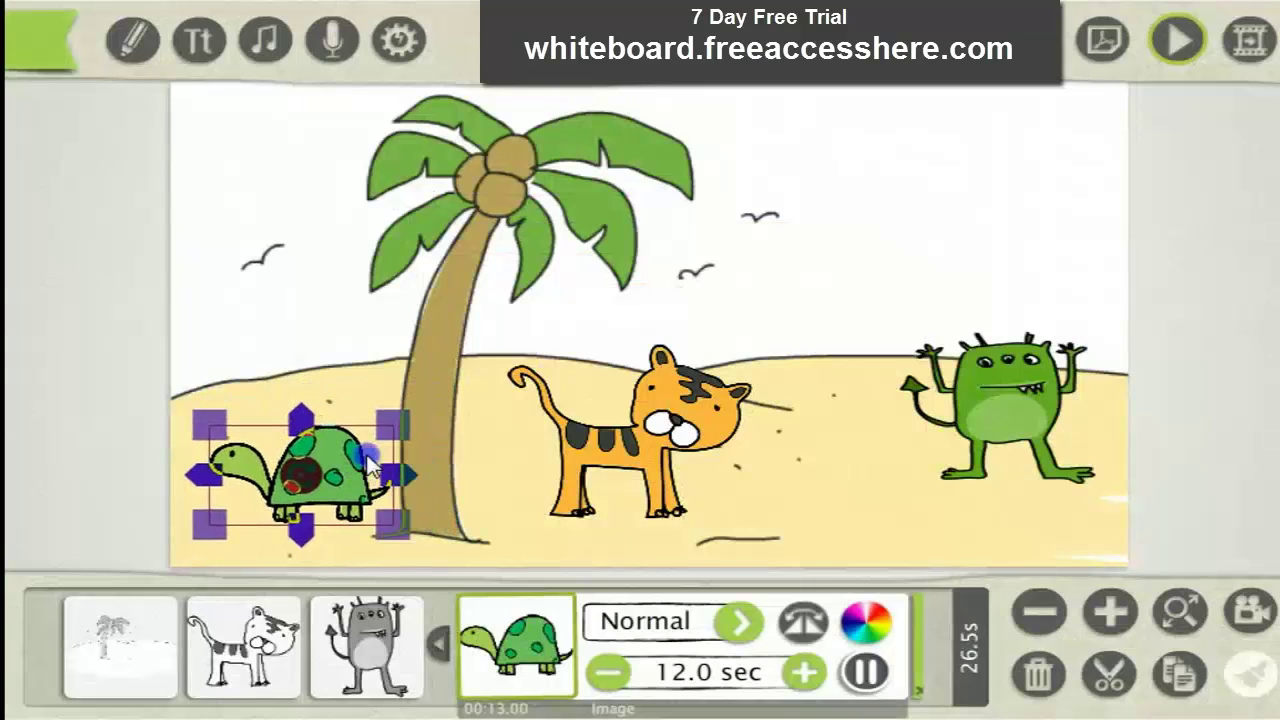
Step: Add the Unicorn image from the Creatures folder, shrink it and place it on the horizon between the tiger and the monster
click(130, 48)
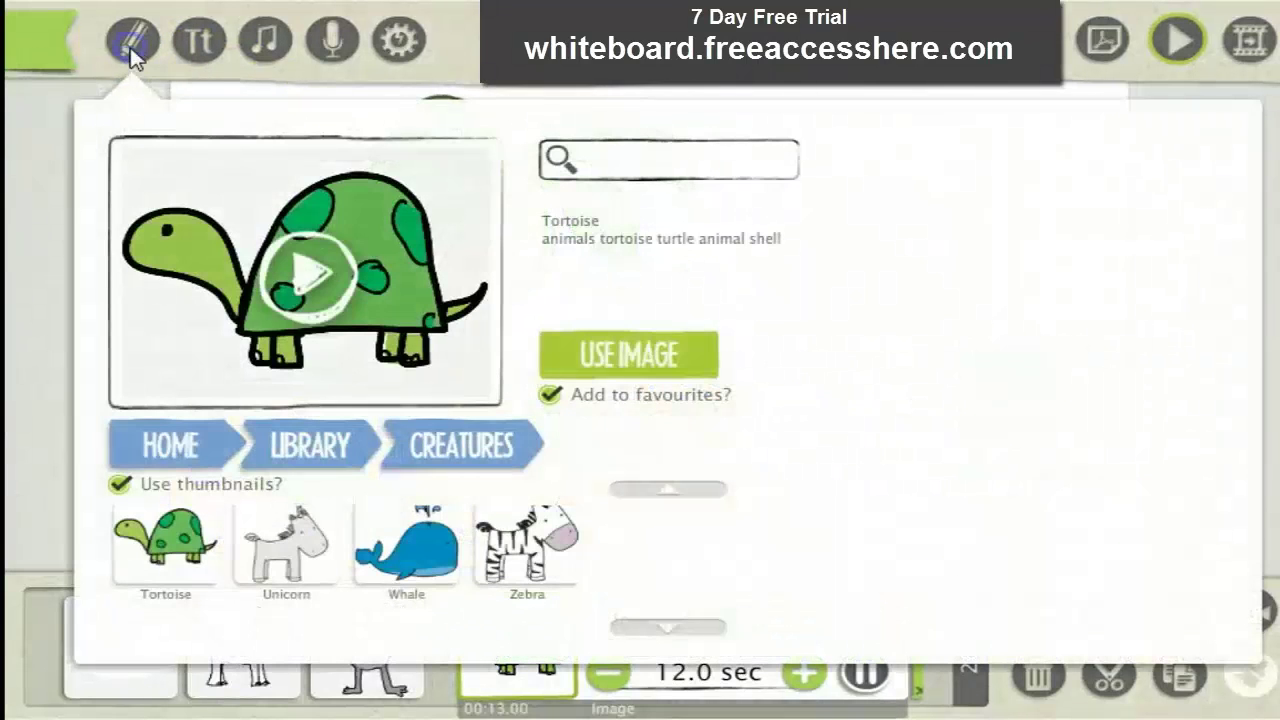
click(313, 575)
click(657, 354)
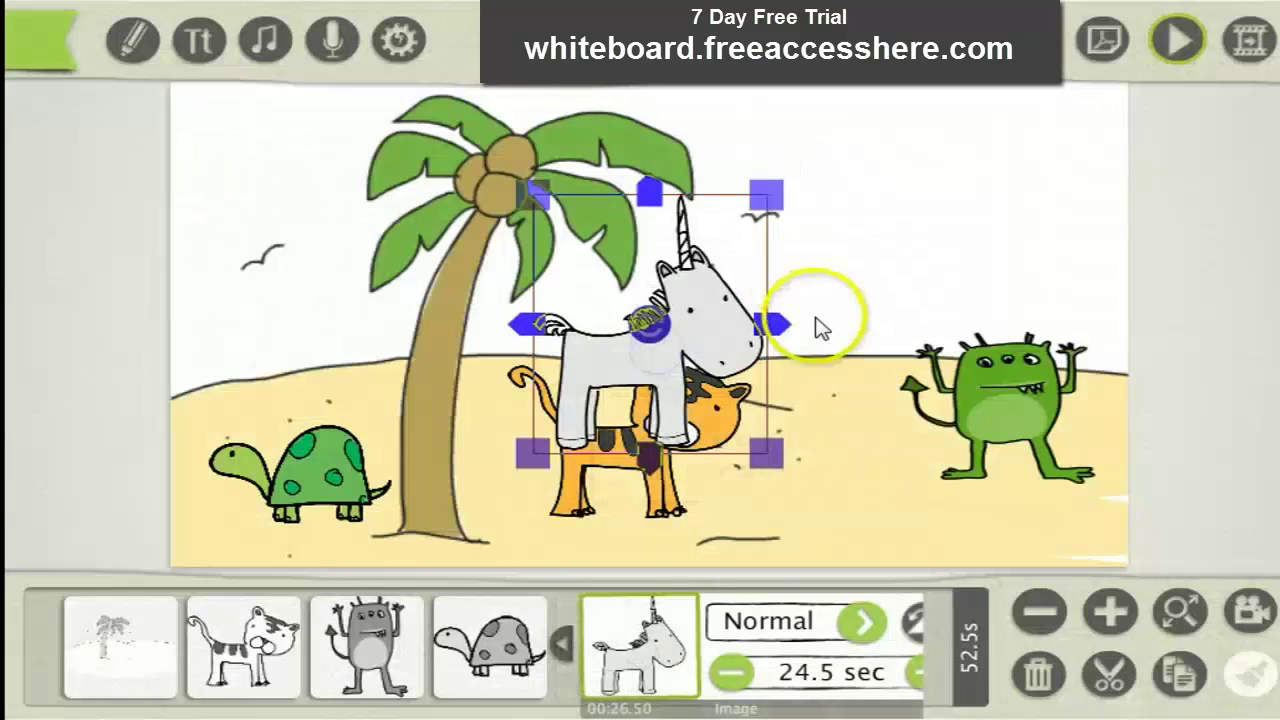
drag(710, 355, 886, 277)
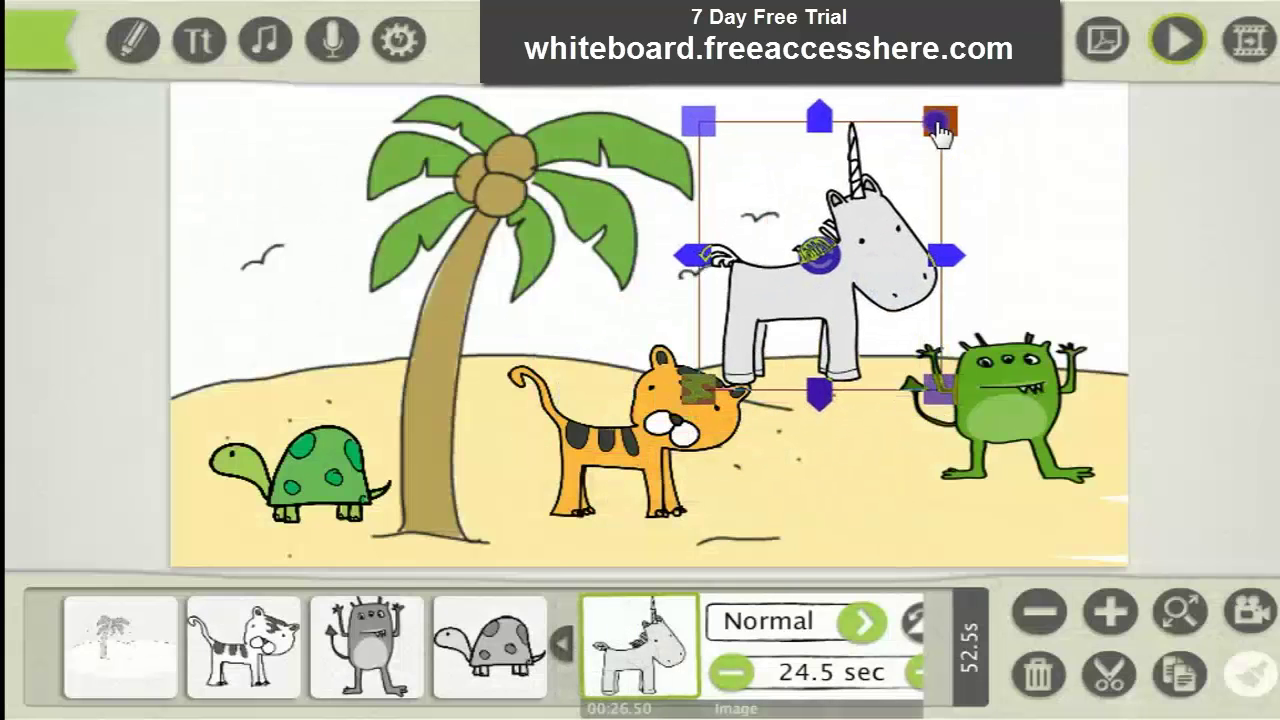
drag(943, 123, 893, 177)
drag(857, 247, 885, 320)
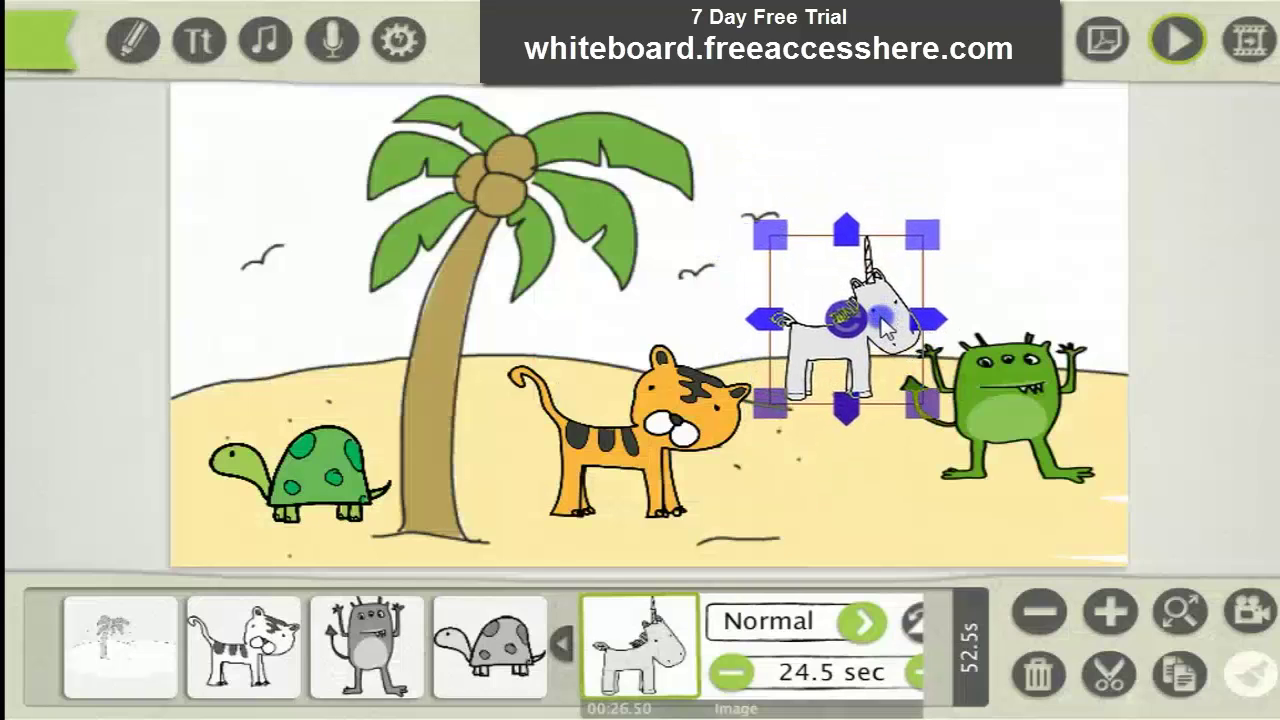
Step: Shorten the draw times of the unicorn and the tortoise
click(797, 672)
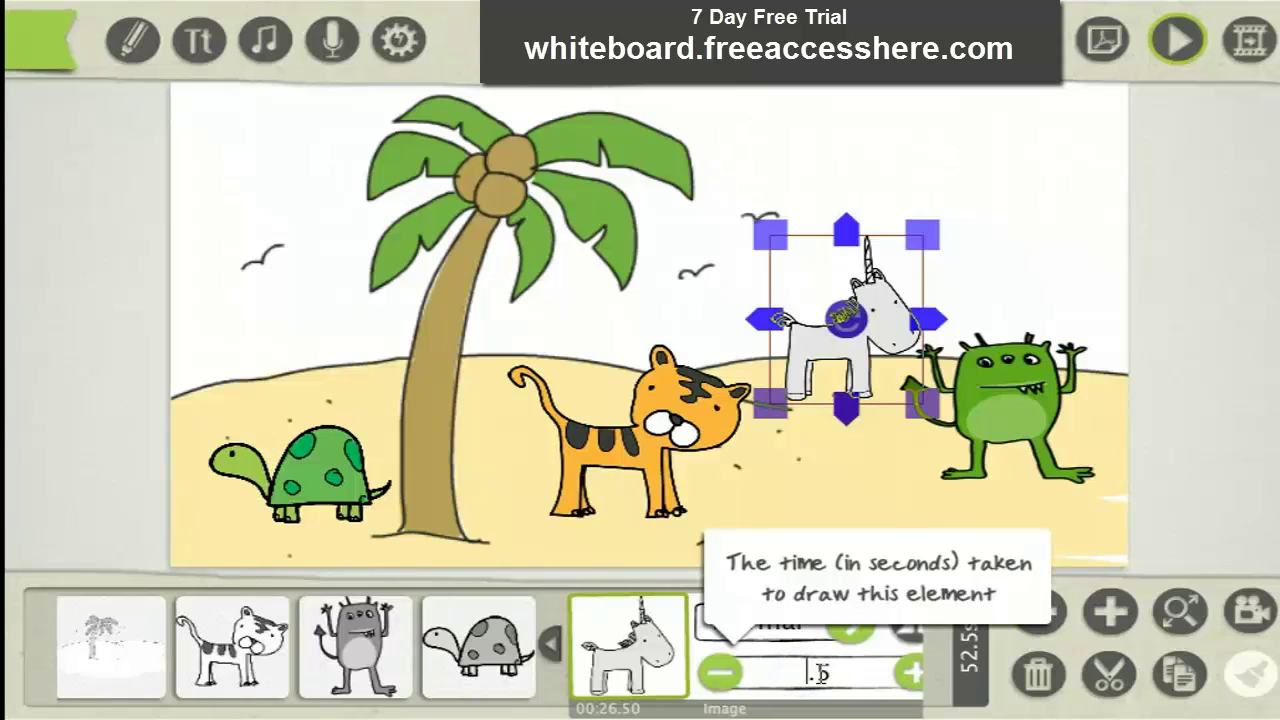
click(478, 645)
click(680, 674)
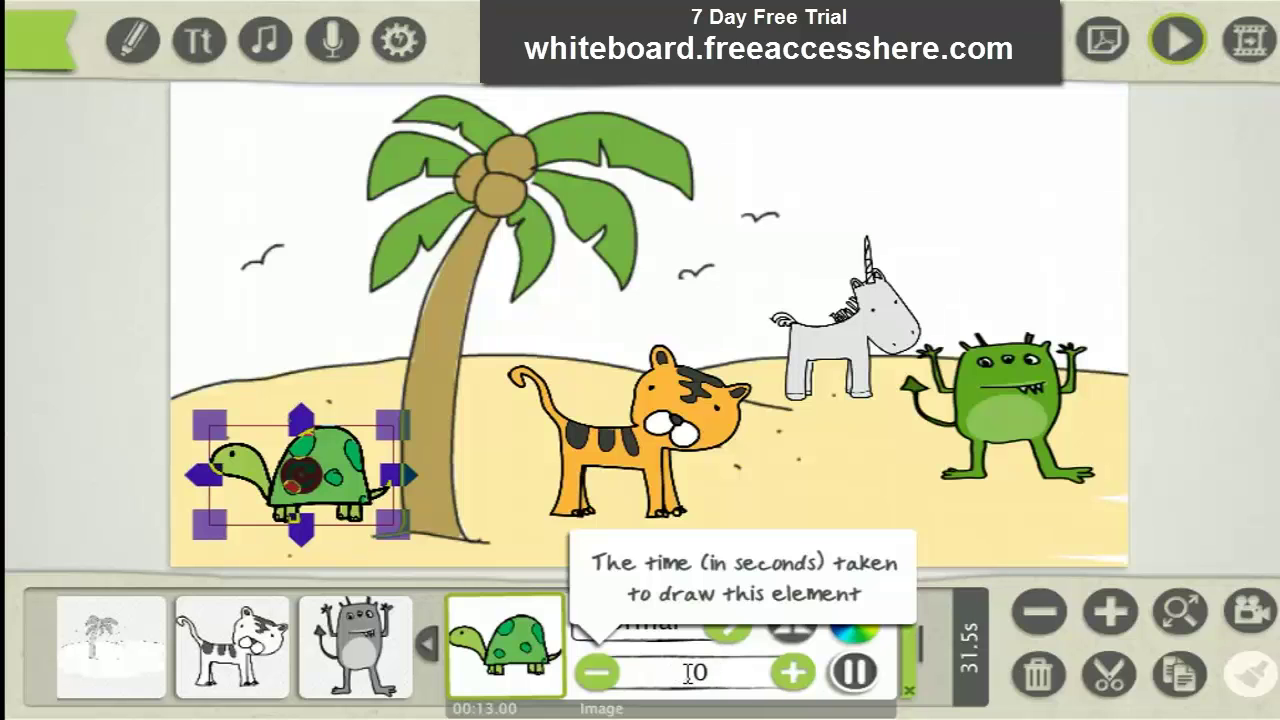
Step: Review the draw times of the monster, tiger and palm tree scene, and preview the whole scribe
click(351, 651)
click(240, 650)
click(129, 651)
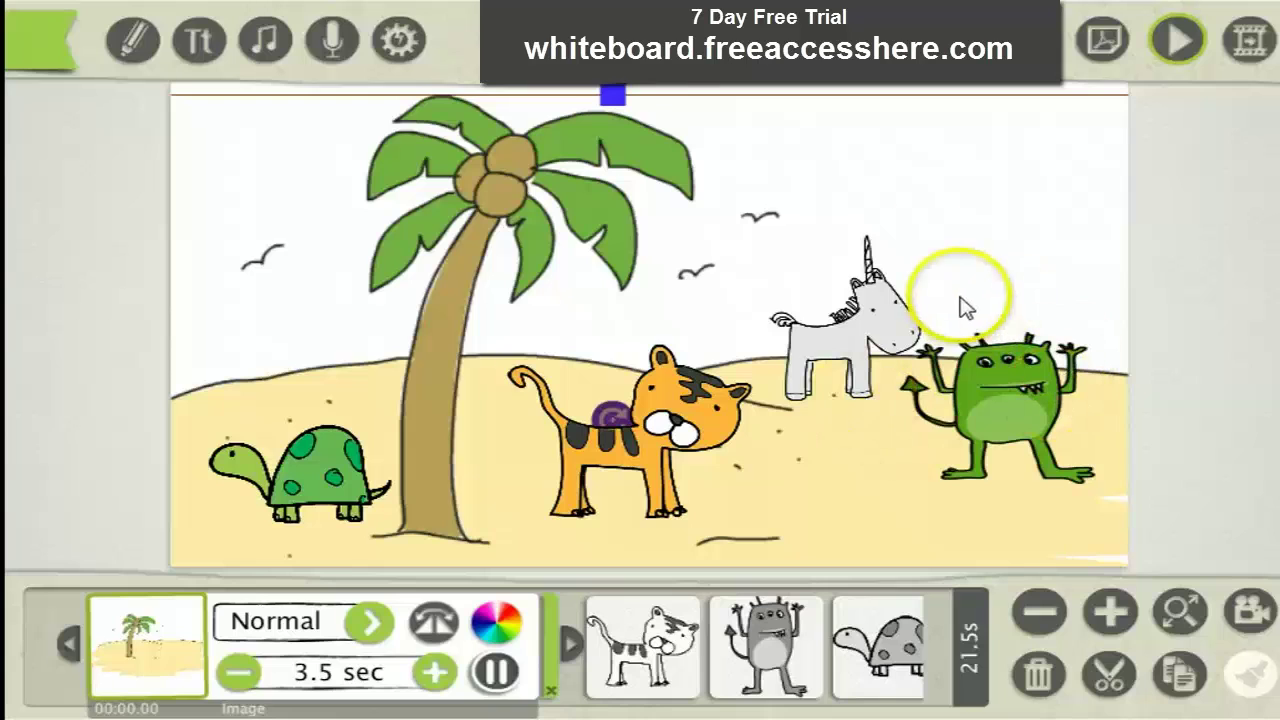
click(1180, 45)
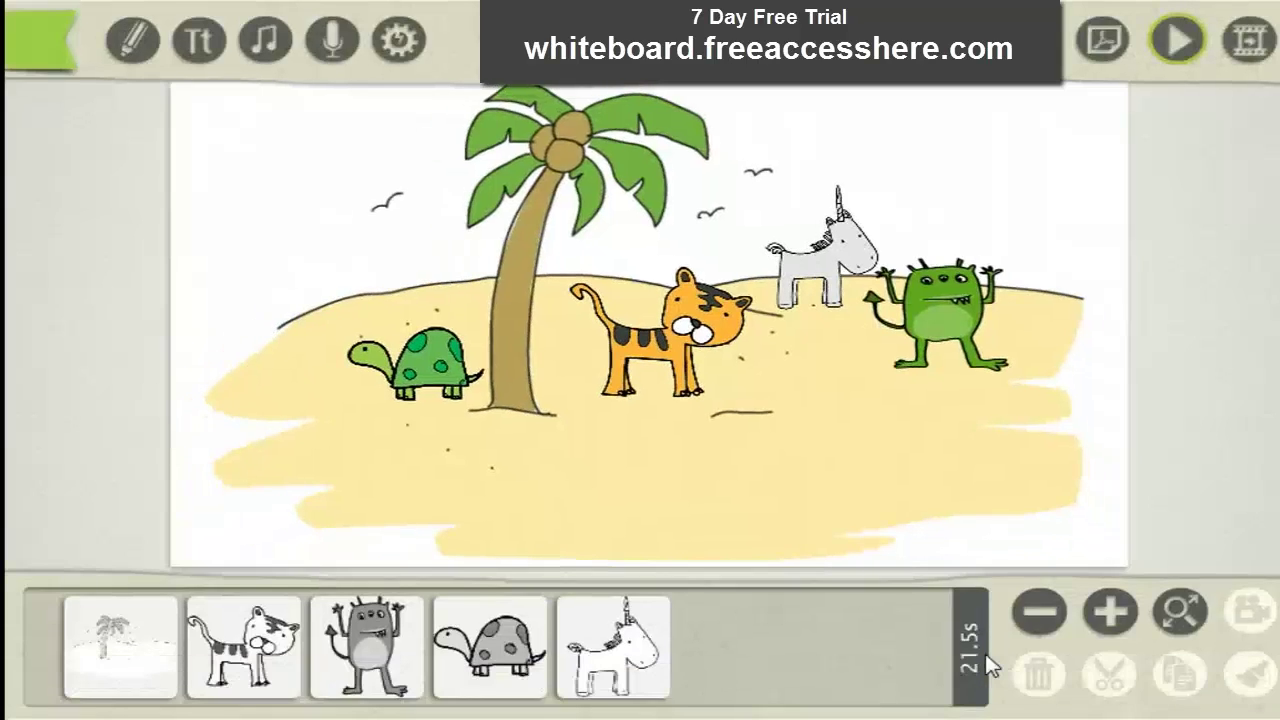
Step: Frame the scene so it fills the canvas and set this view as the palm tree scene's camera position
click(1110, 610)
click(1110, 610)
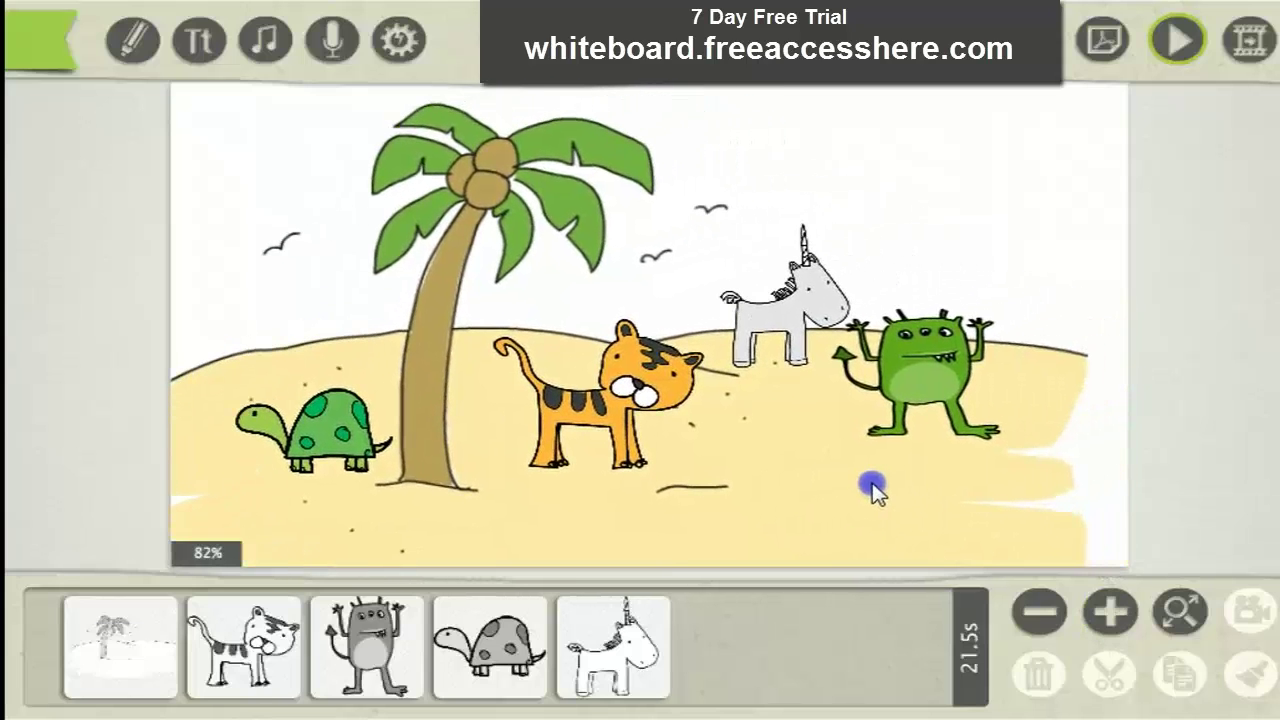
click(1106, 612)
click(1106, 612)
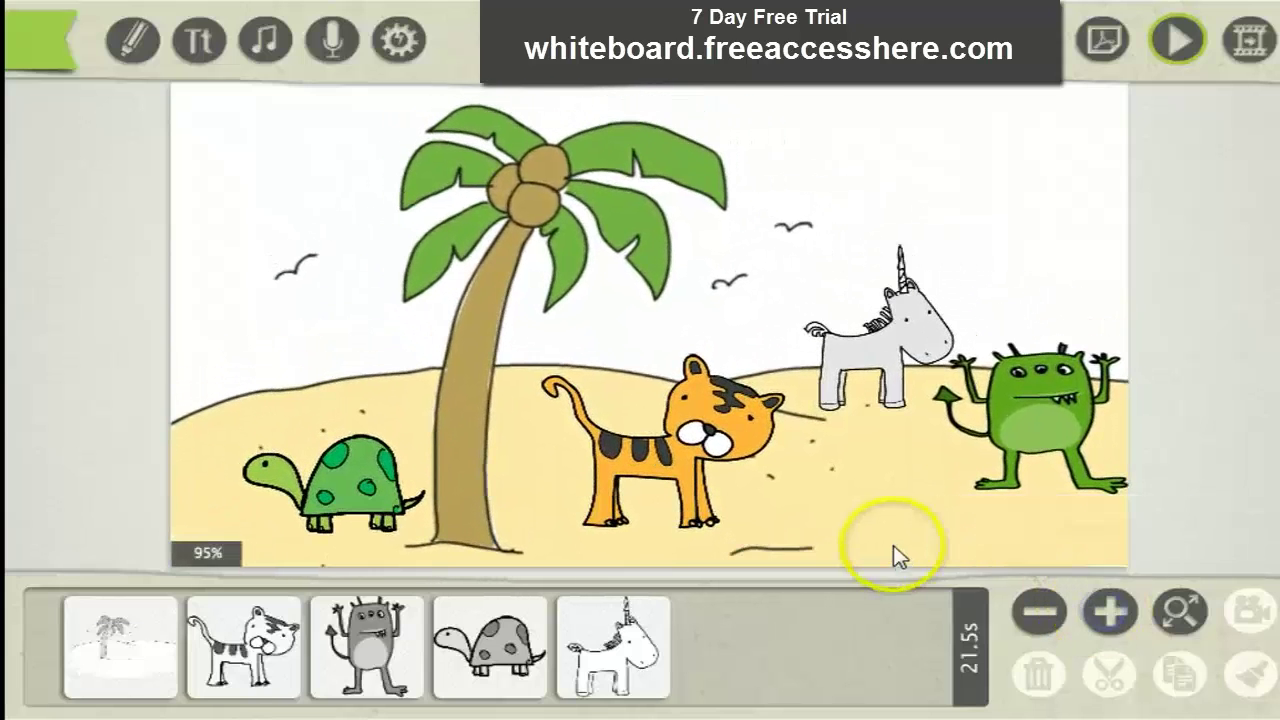
drag(840, 490, 820, 520)
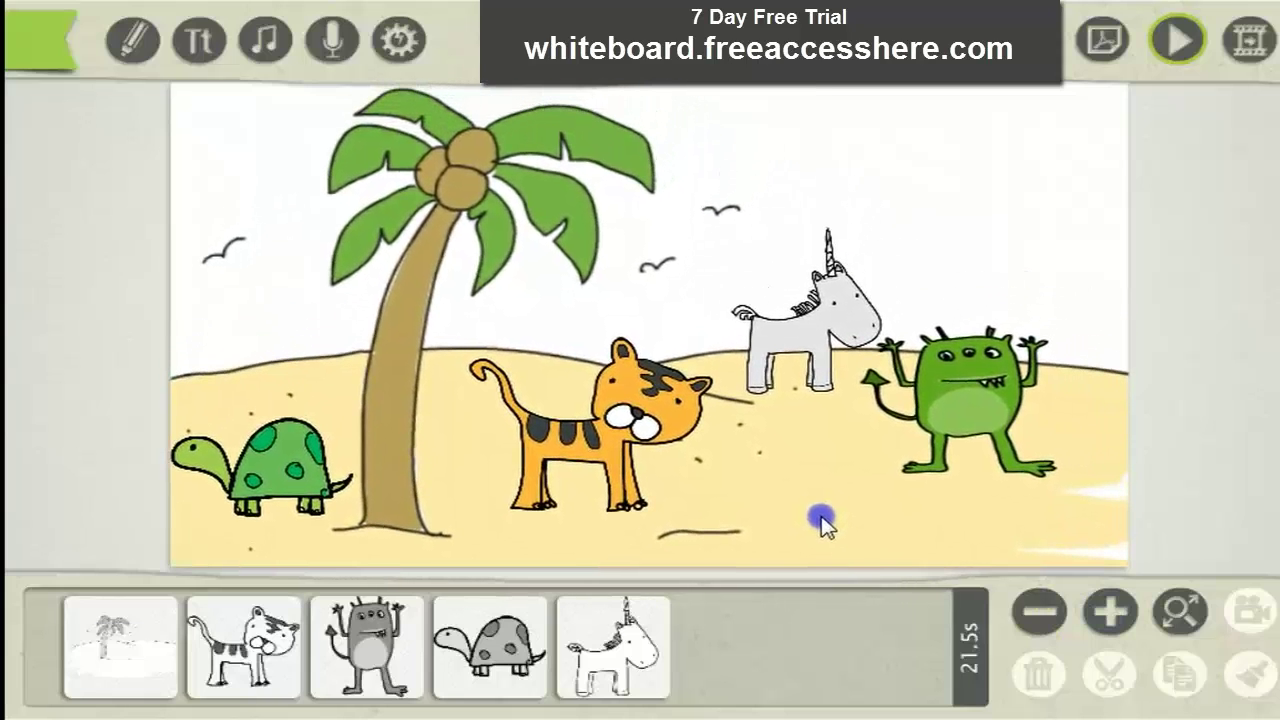
click(120, 652)
click(1250, 610)
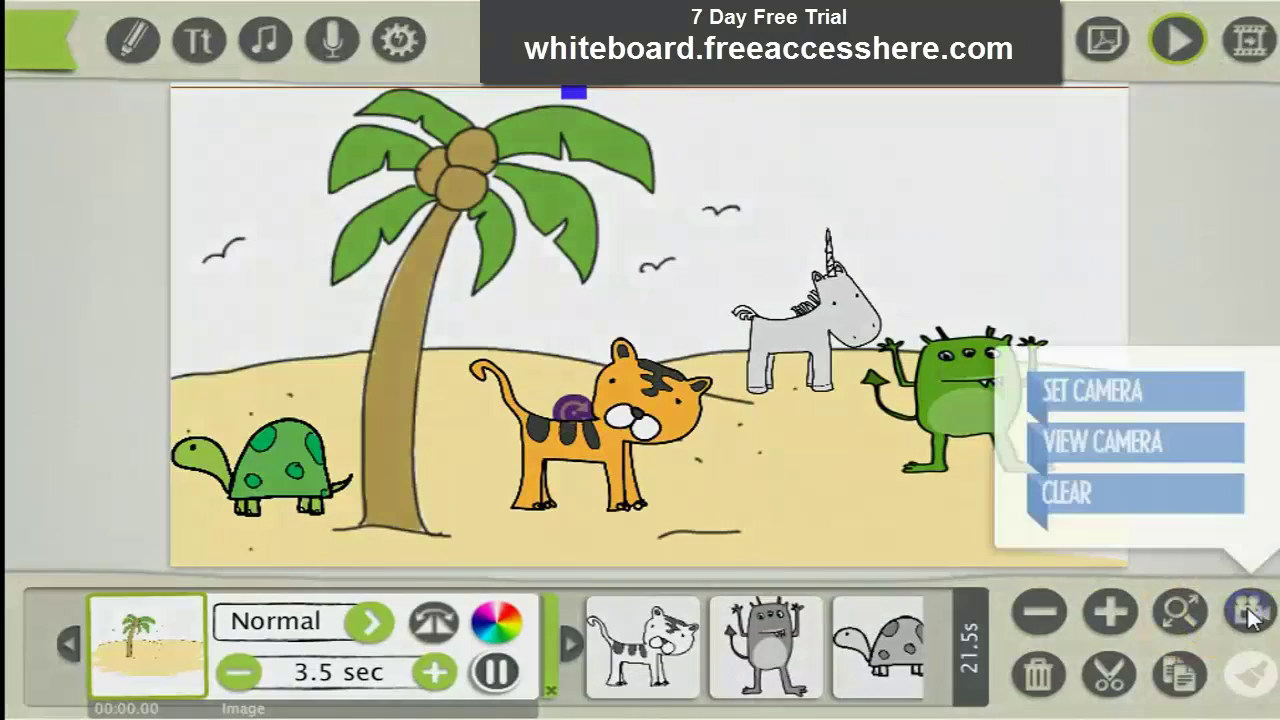
click(1088, 392)
Step: Set the tiger's camera position to the same current view
click(636, 625)
click(1219, 615)
click(1182, 397)
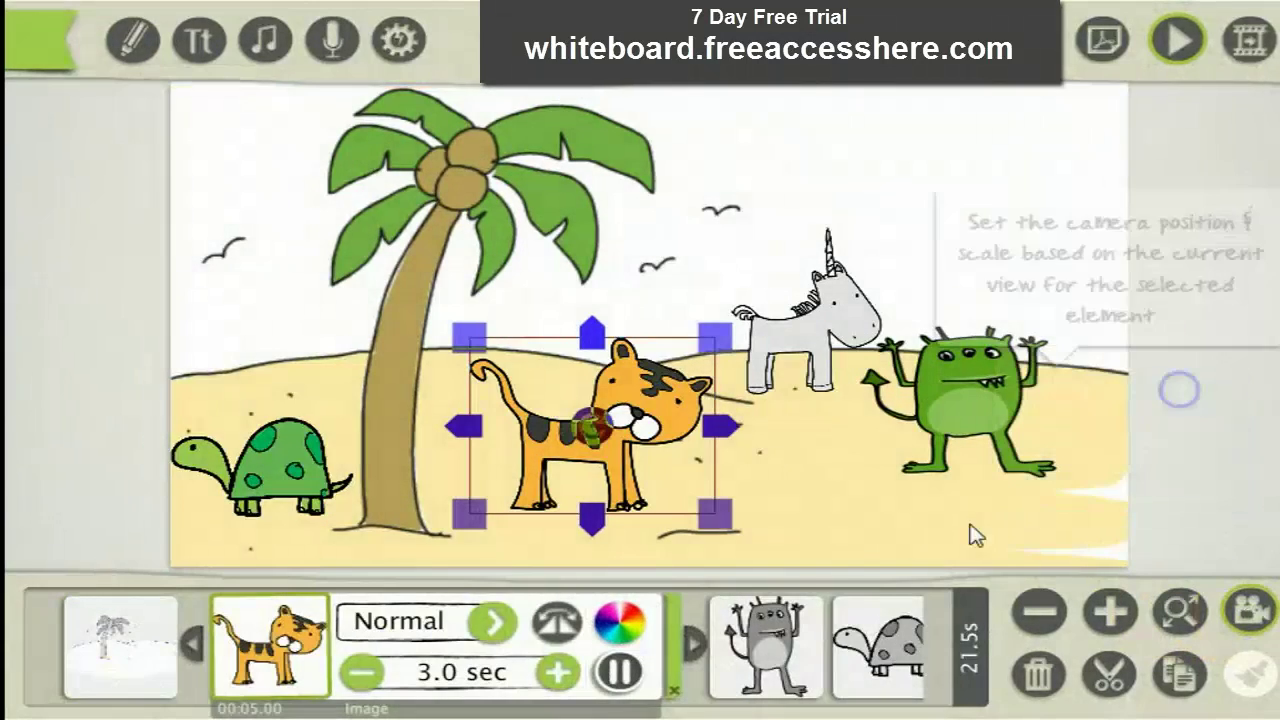
Step: Set the camera positions of the monster and the tortoise to the current view
click(785, 652)
click(1250, 610)
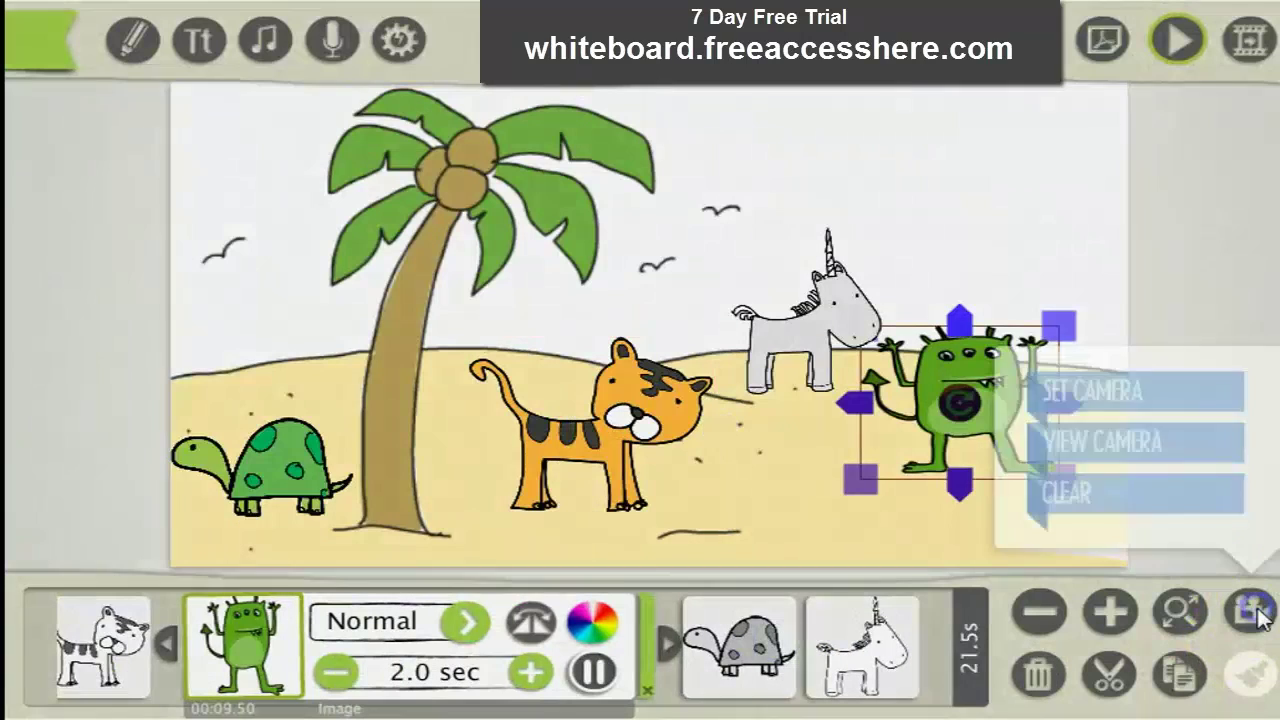
click(1148, 405)
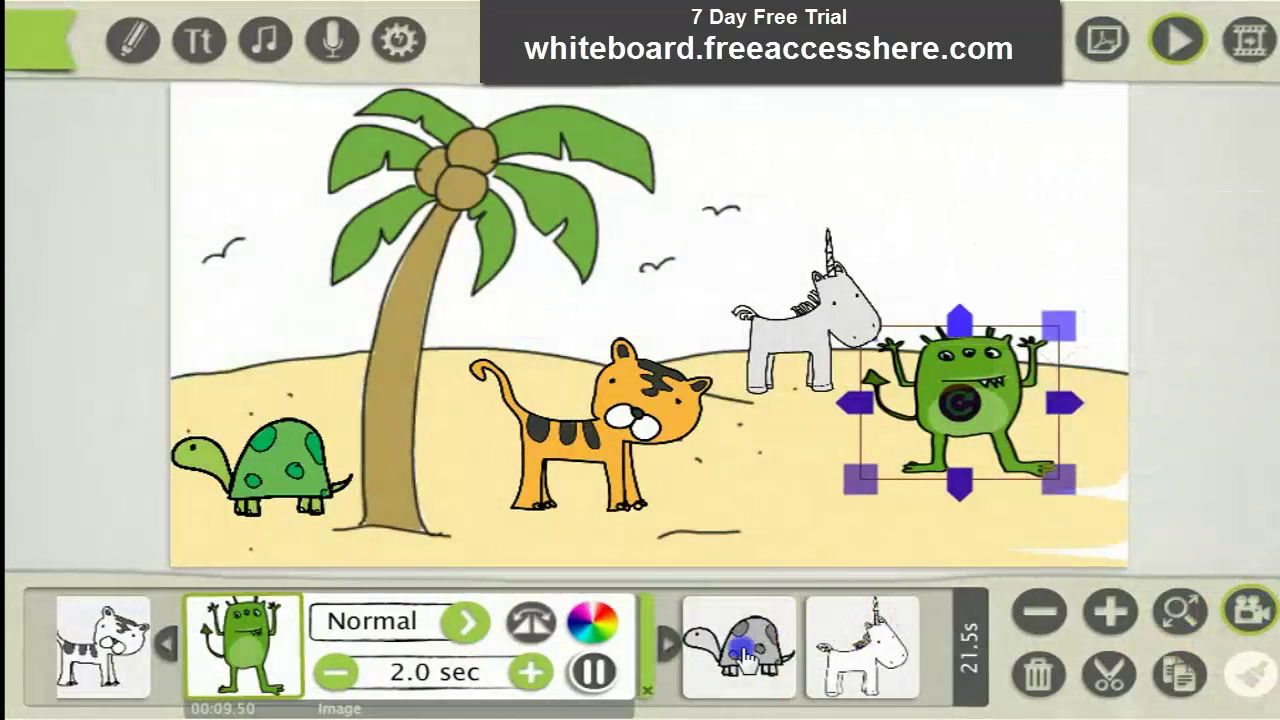
click(742, 652)
click(1252, 625)
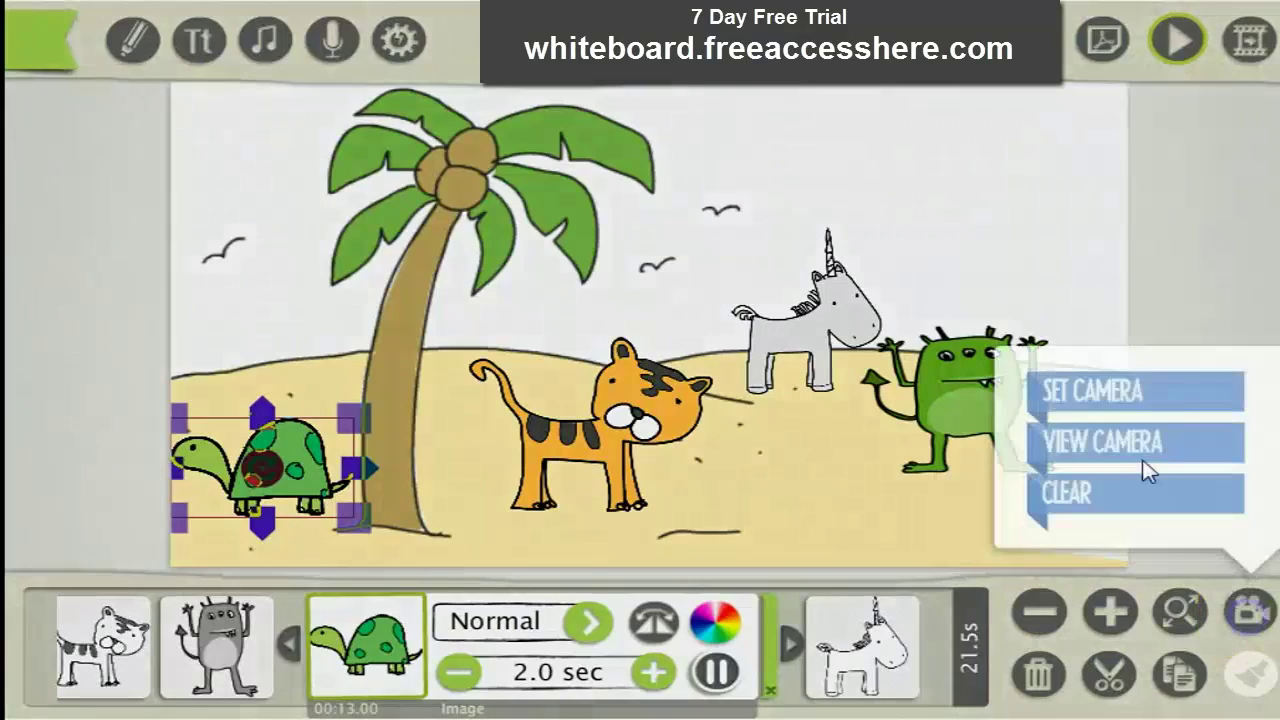
click(1128, 400)
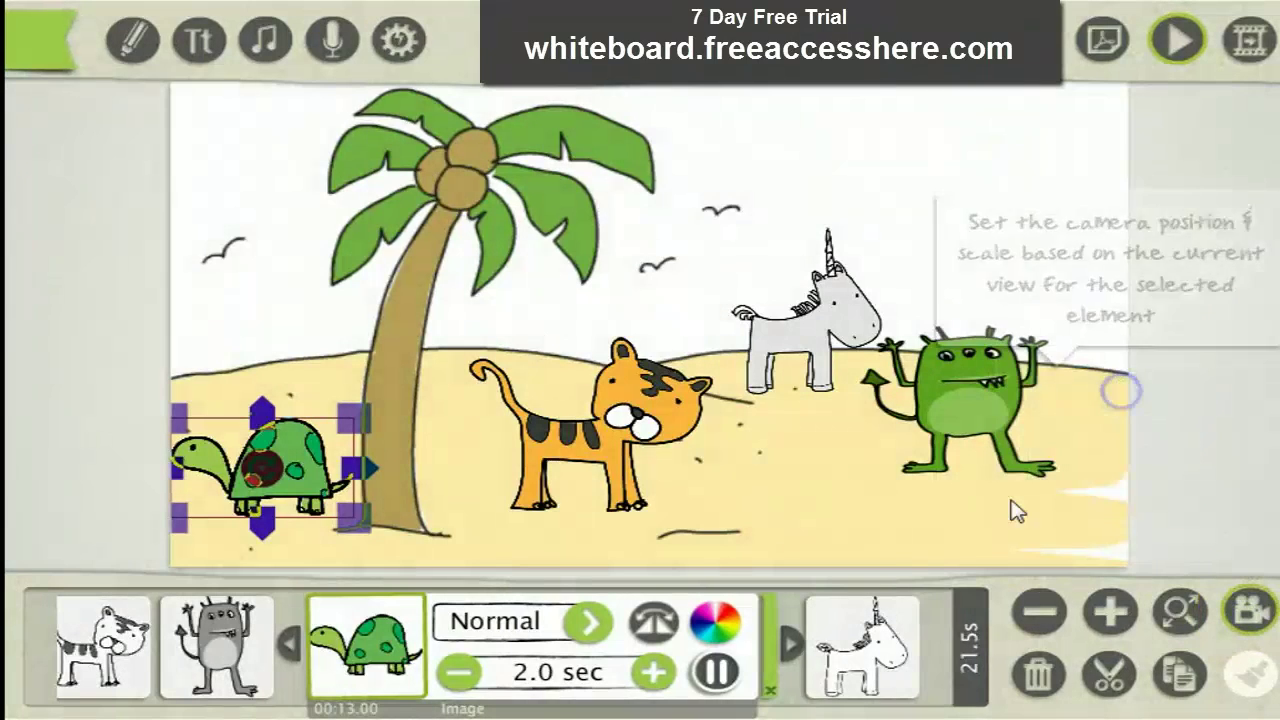
Step: Set the unicorn's camera position to the current view and preview the whole scribe
click(870, 655)
click(1252, 615)
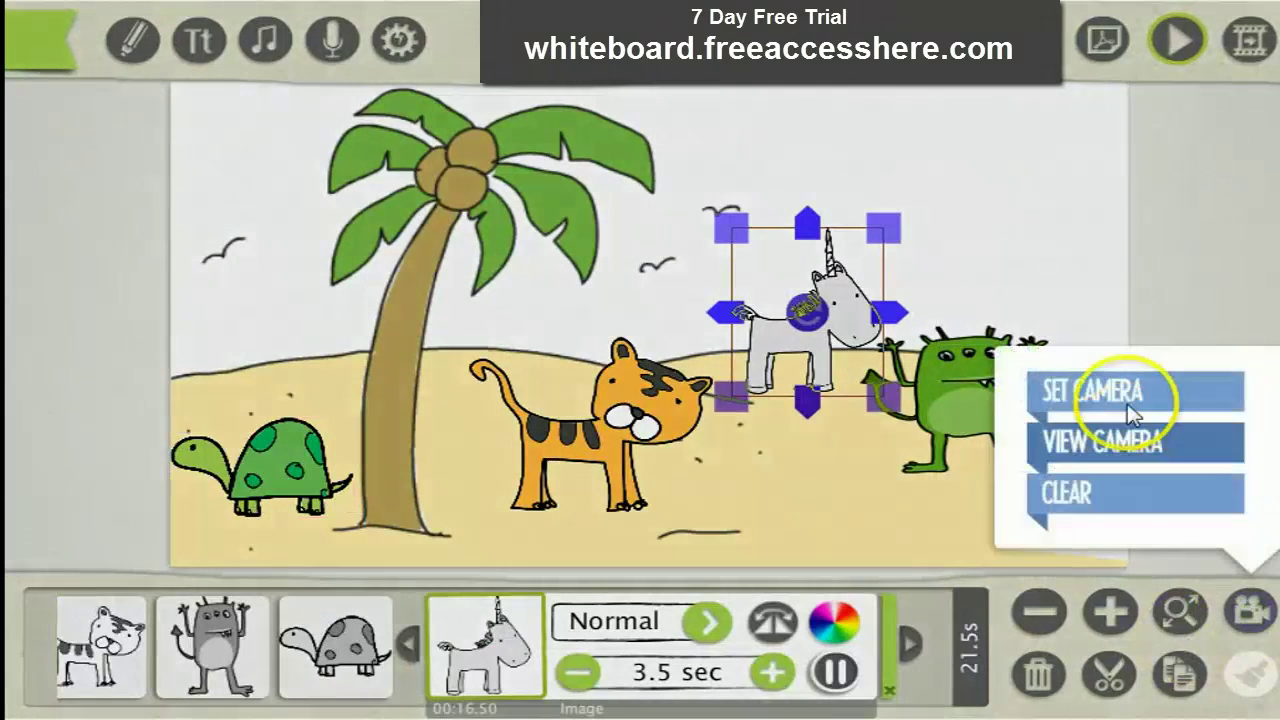
click(1128, 404)
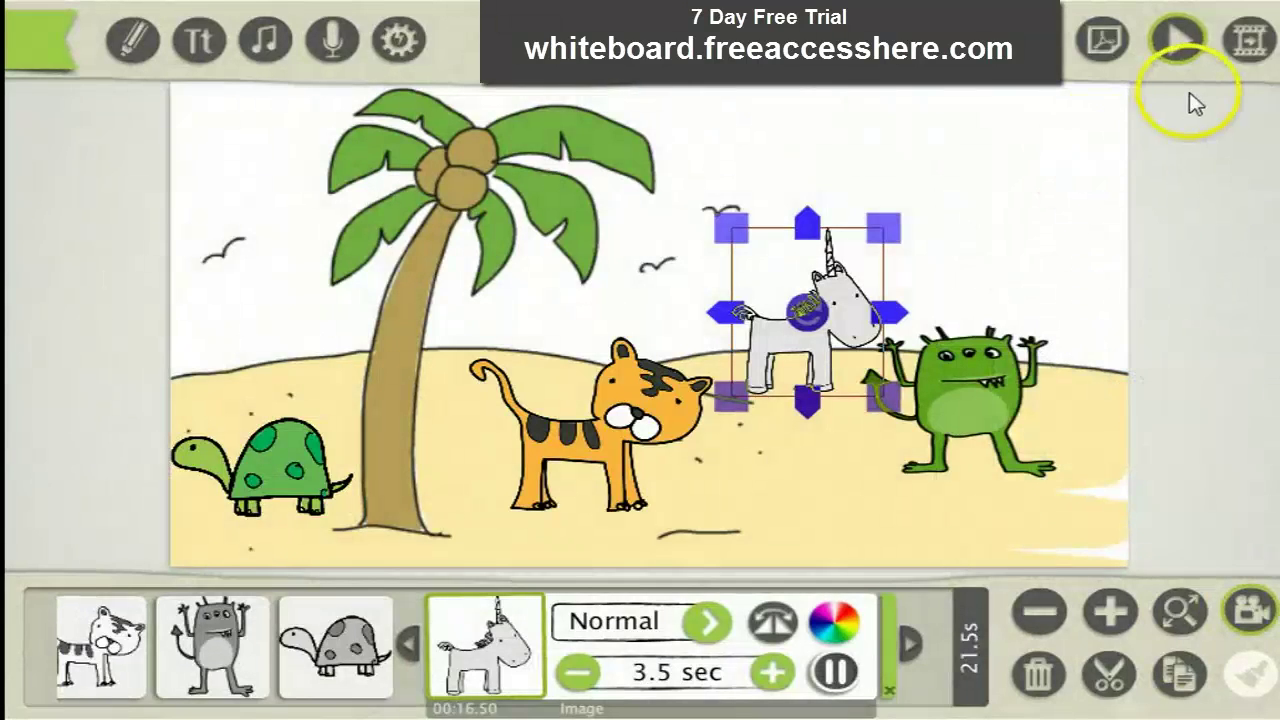
click(1178, 50)
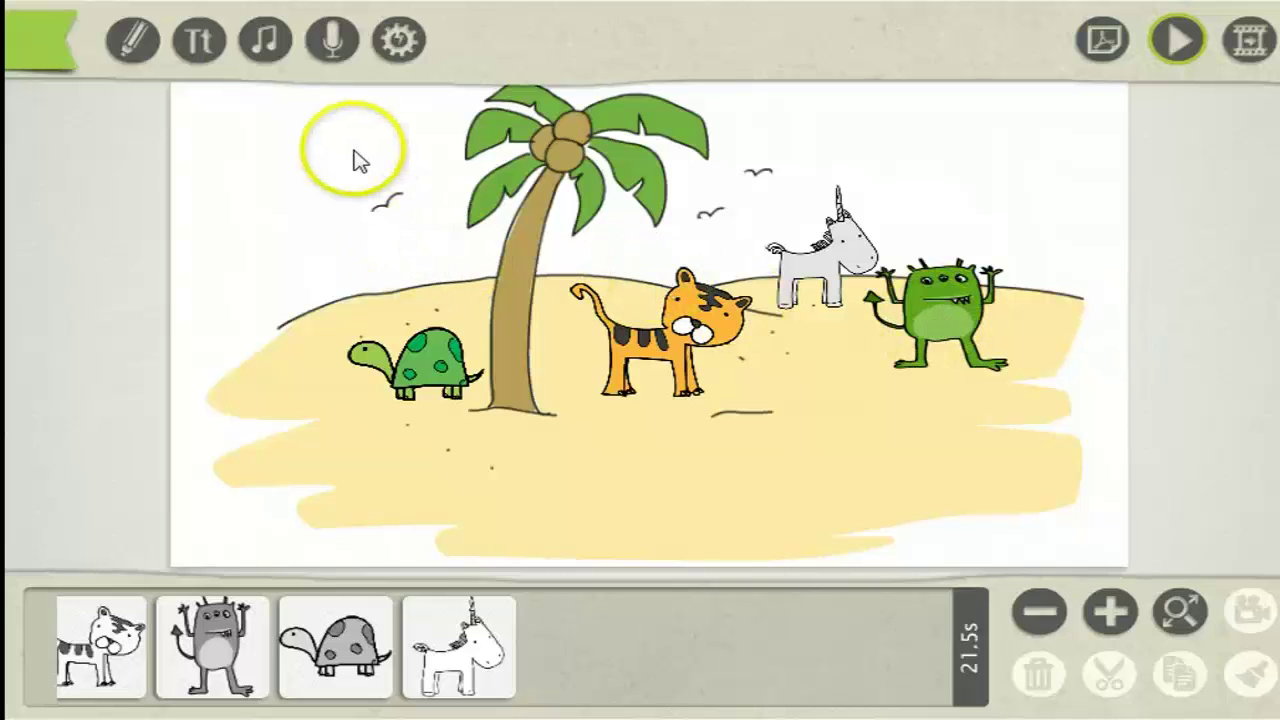
Step: Browse the soundtrack library, open the voiceover option and cancel its save request
click(268, 40)
click(271, 42)
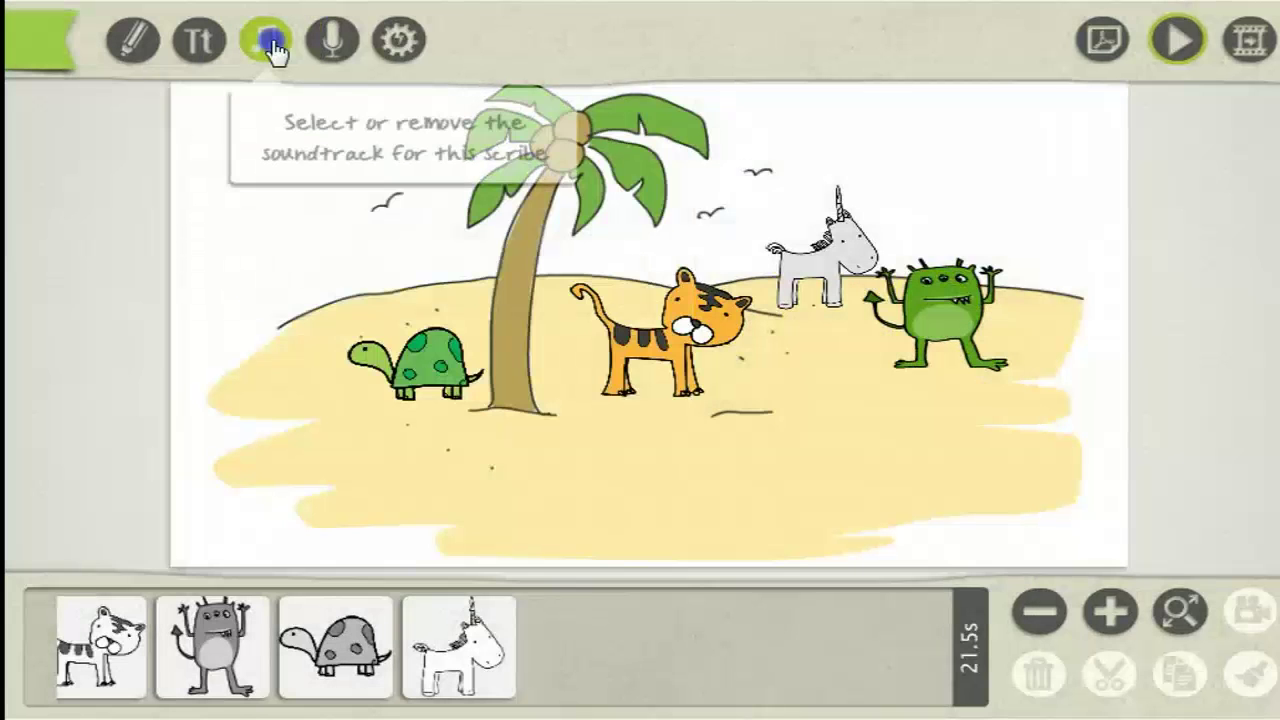
click(270, 43)
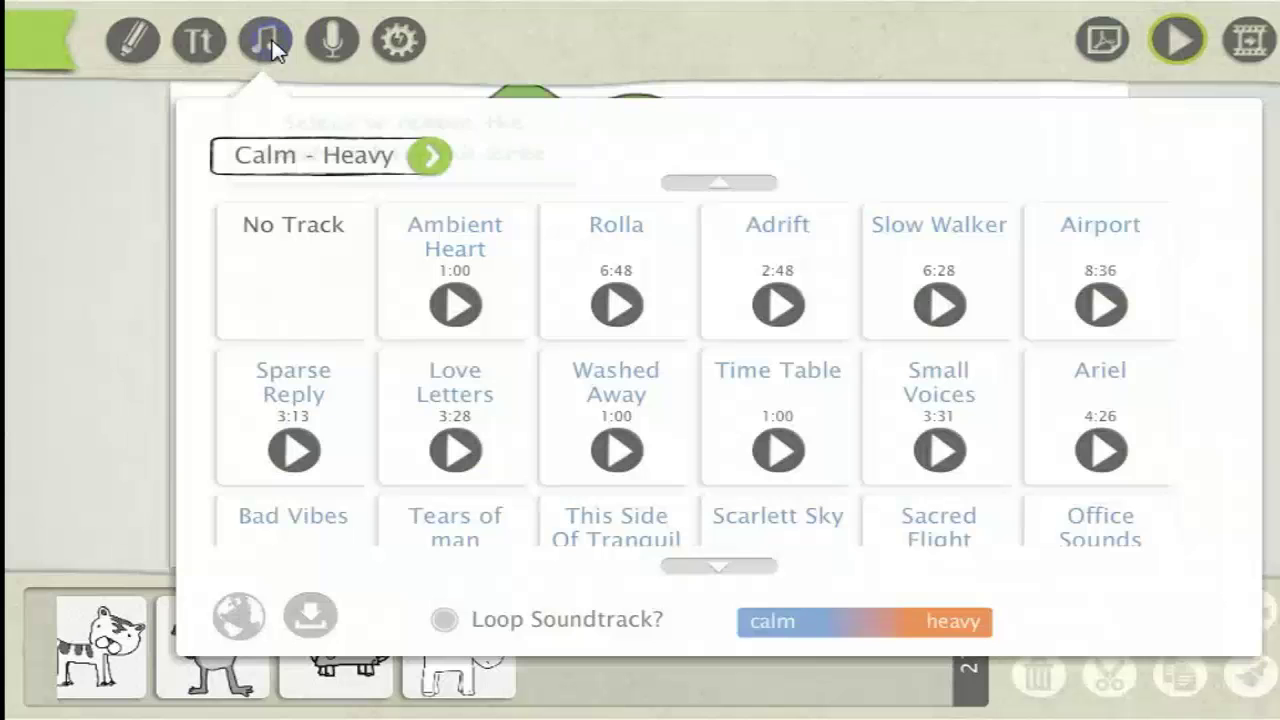
click(714, 566)
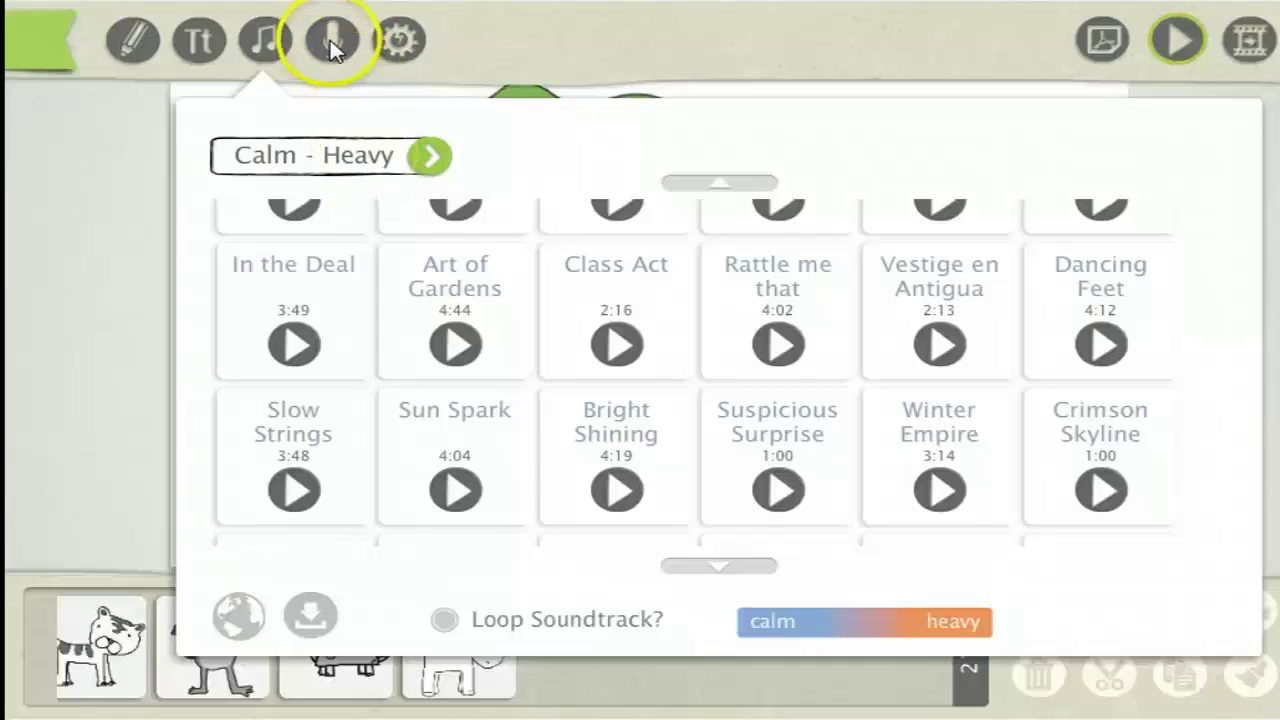
click(330, 42)
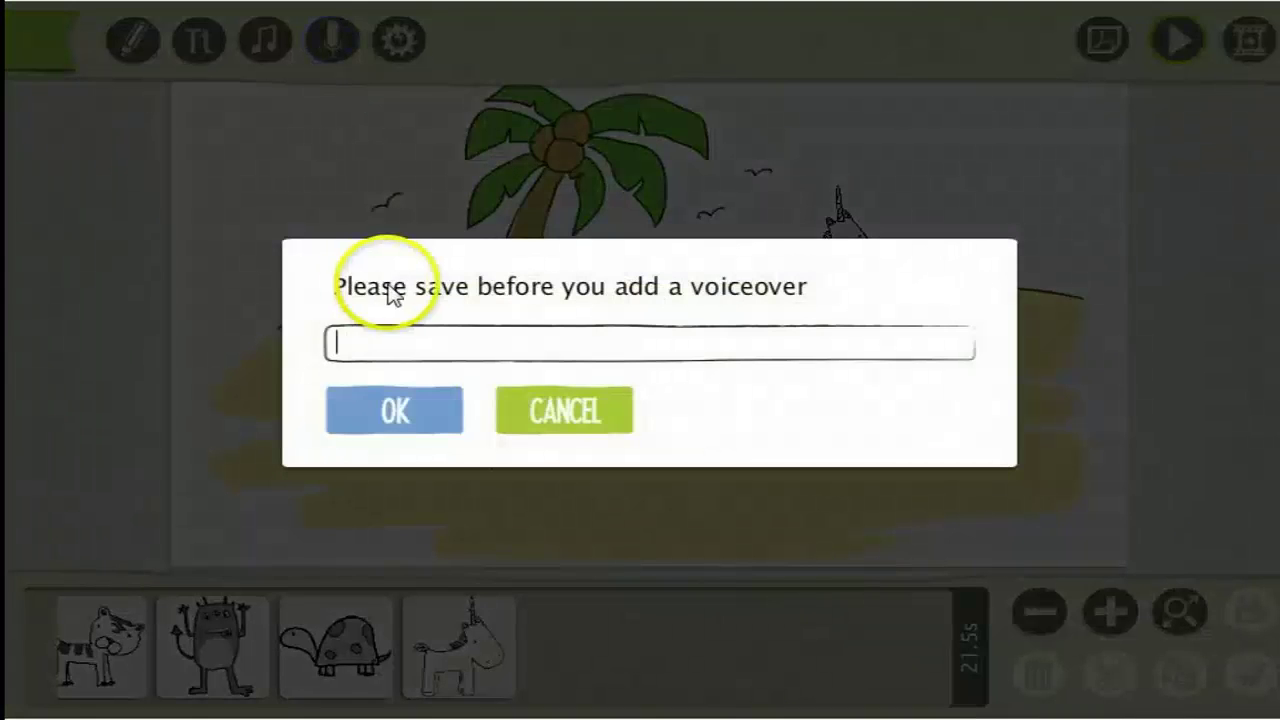
click(578, 416)
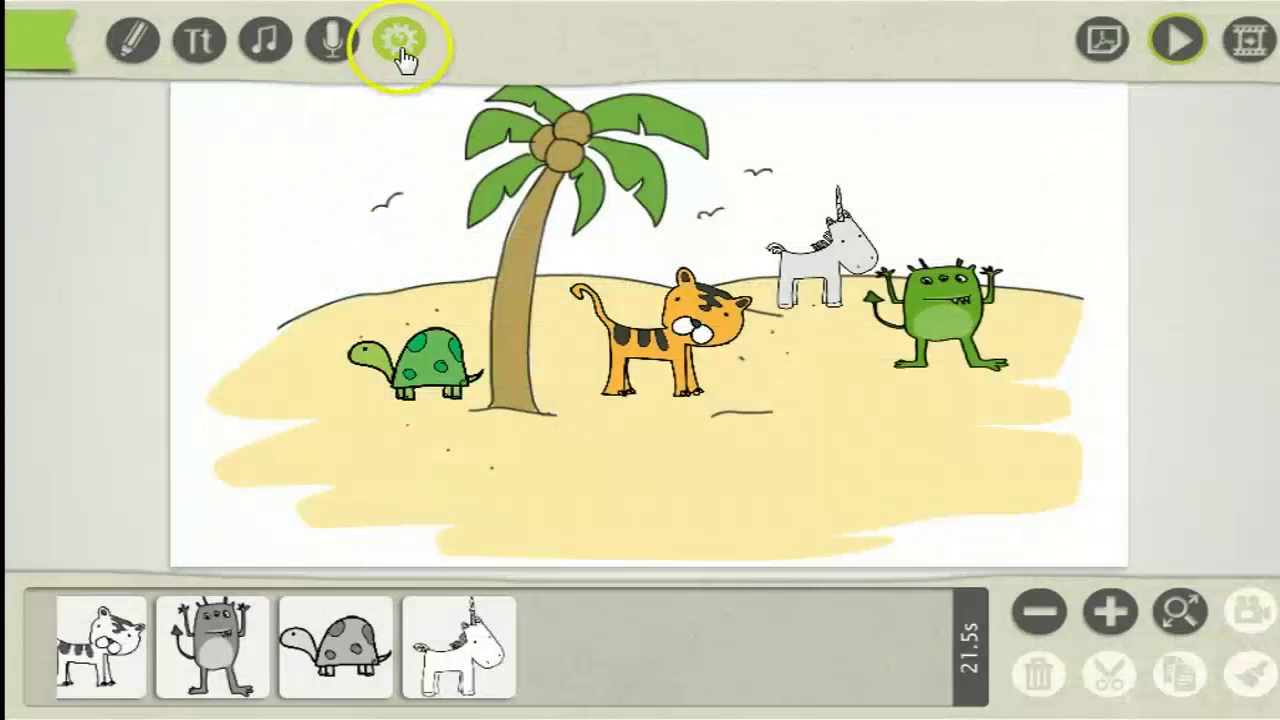
Step: Browse the available drawing hands and pens, and close the selection without choosing one
click(402, 50)
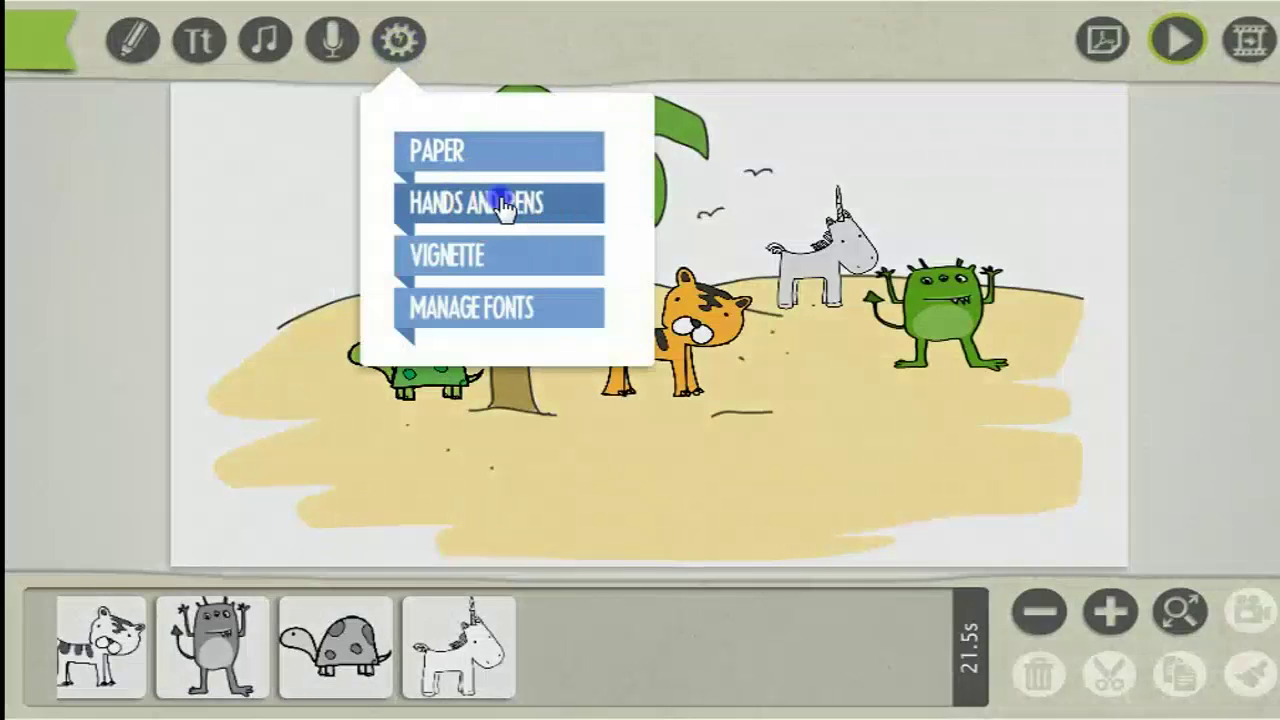
click(503, 205)
click(923, 337)
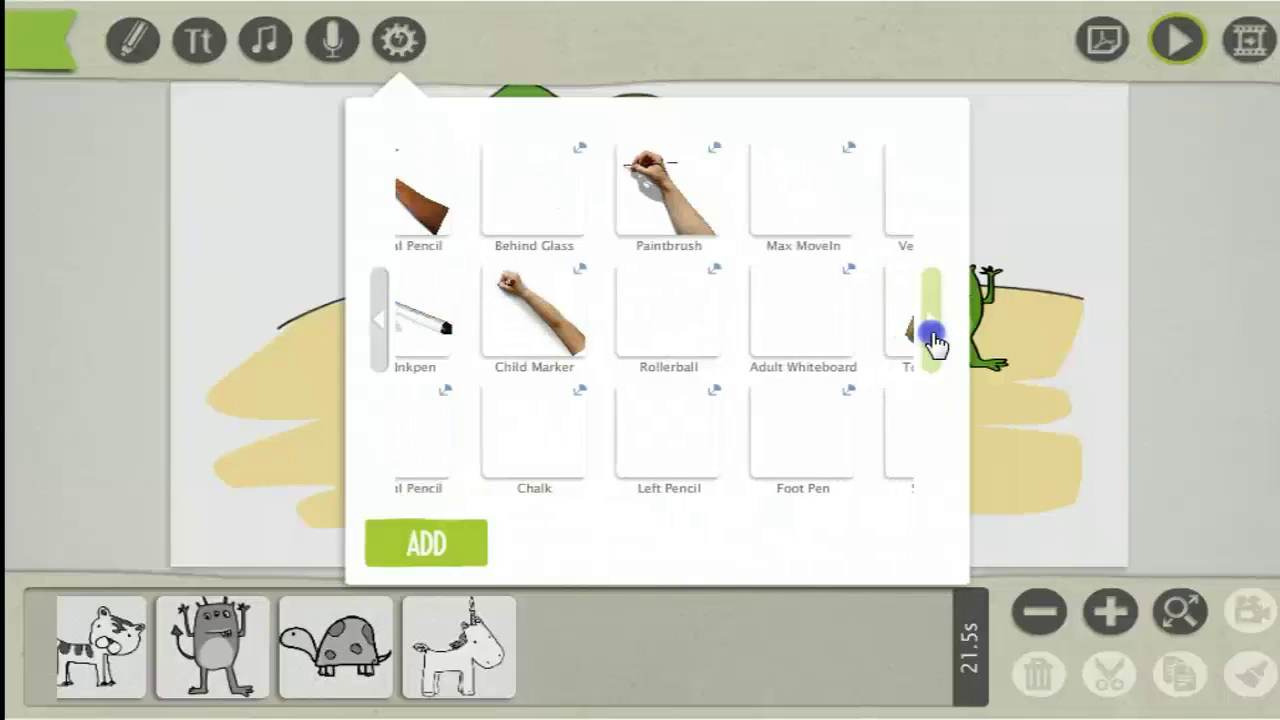
click(400, 38)
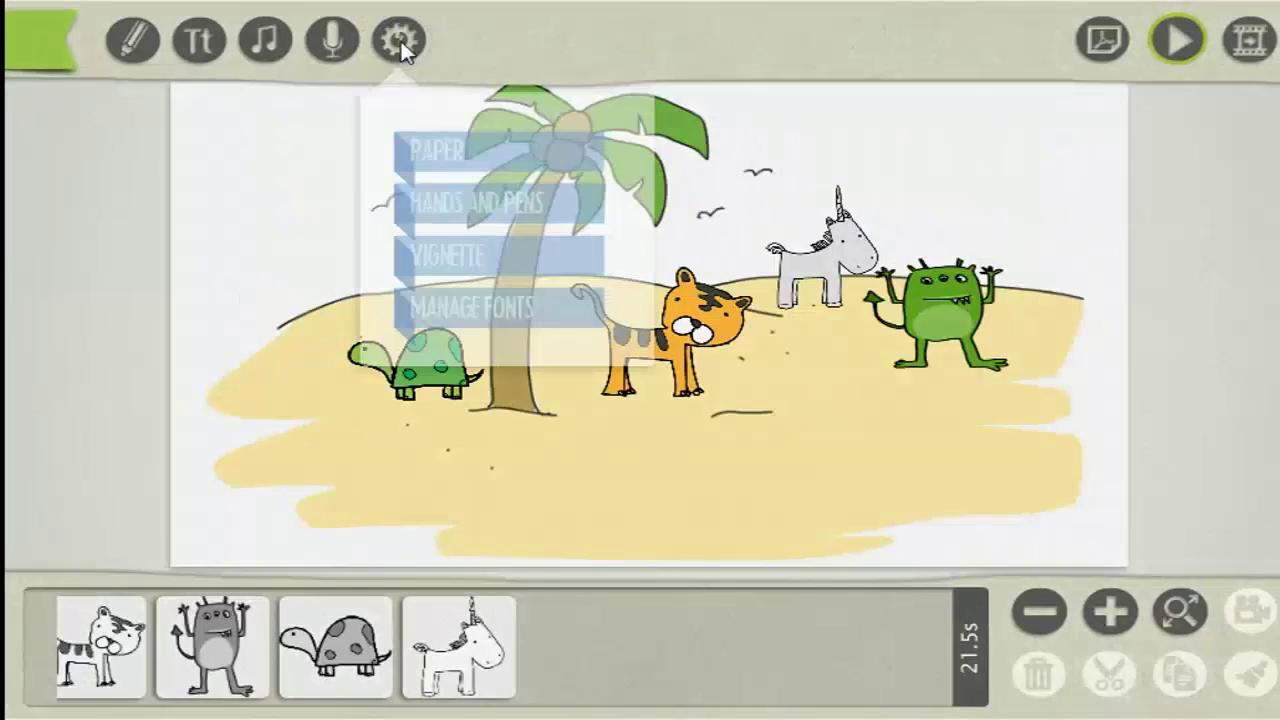
Step: Set the scribe's paper colour to a custom red
click(400, 38)
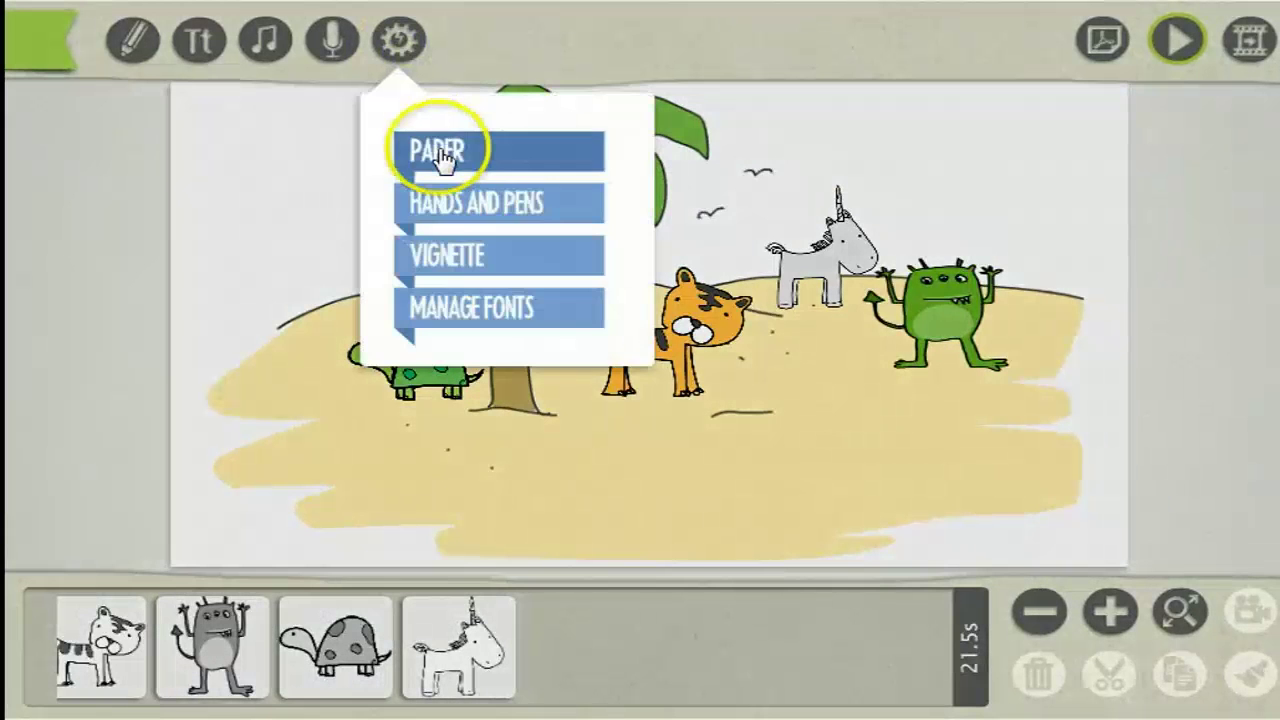
click(440, 152)
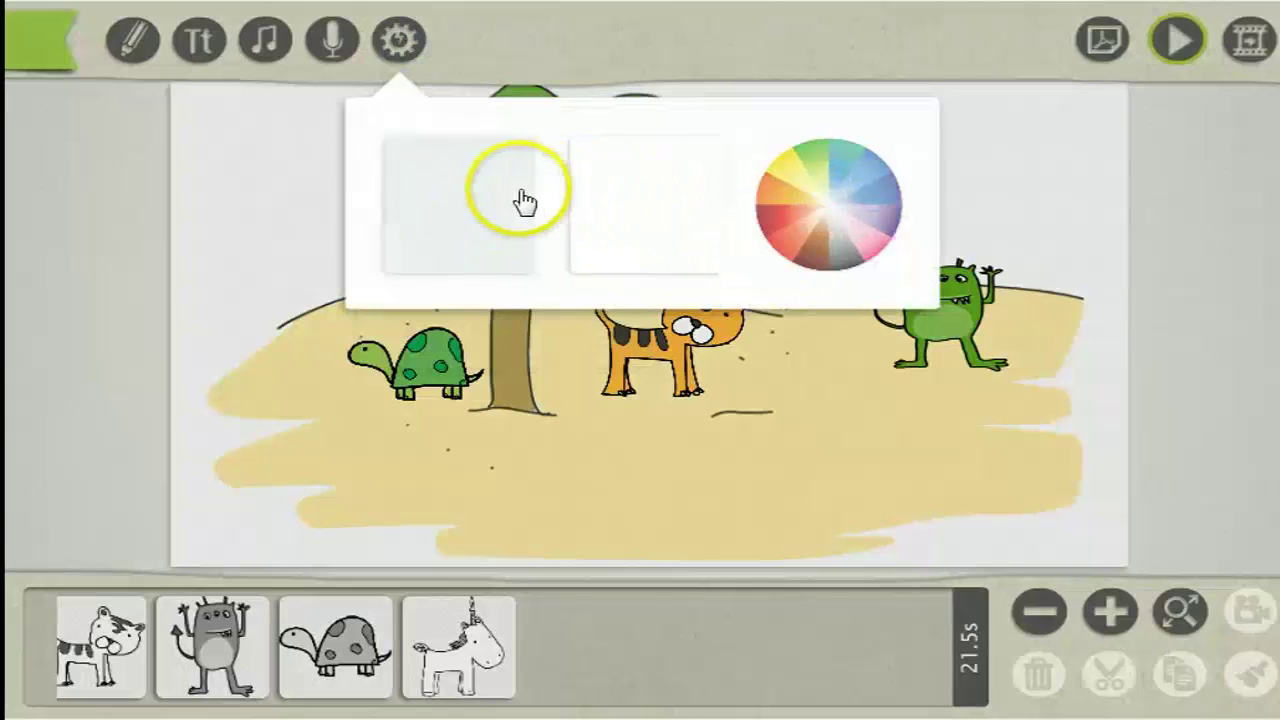
click(781, 216)
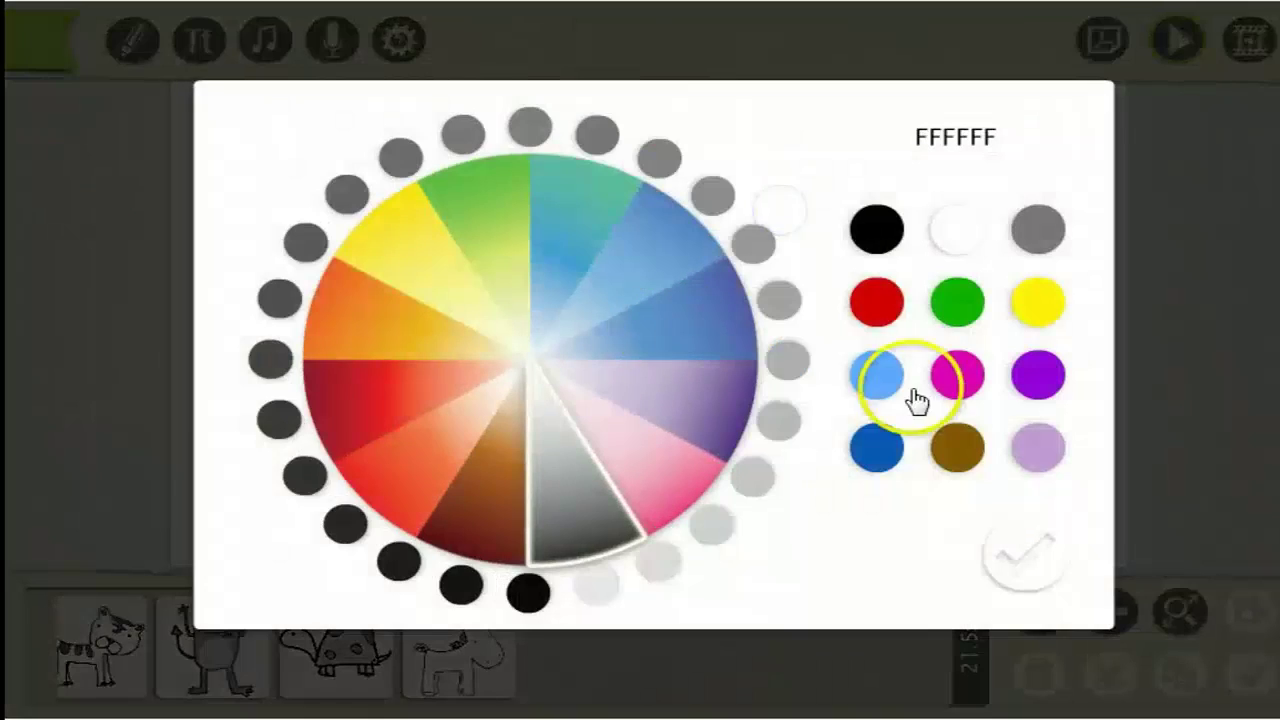
click(882, 303)
click(1020, 550)
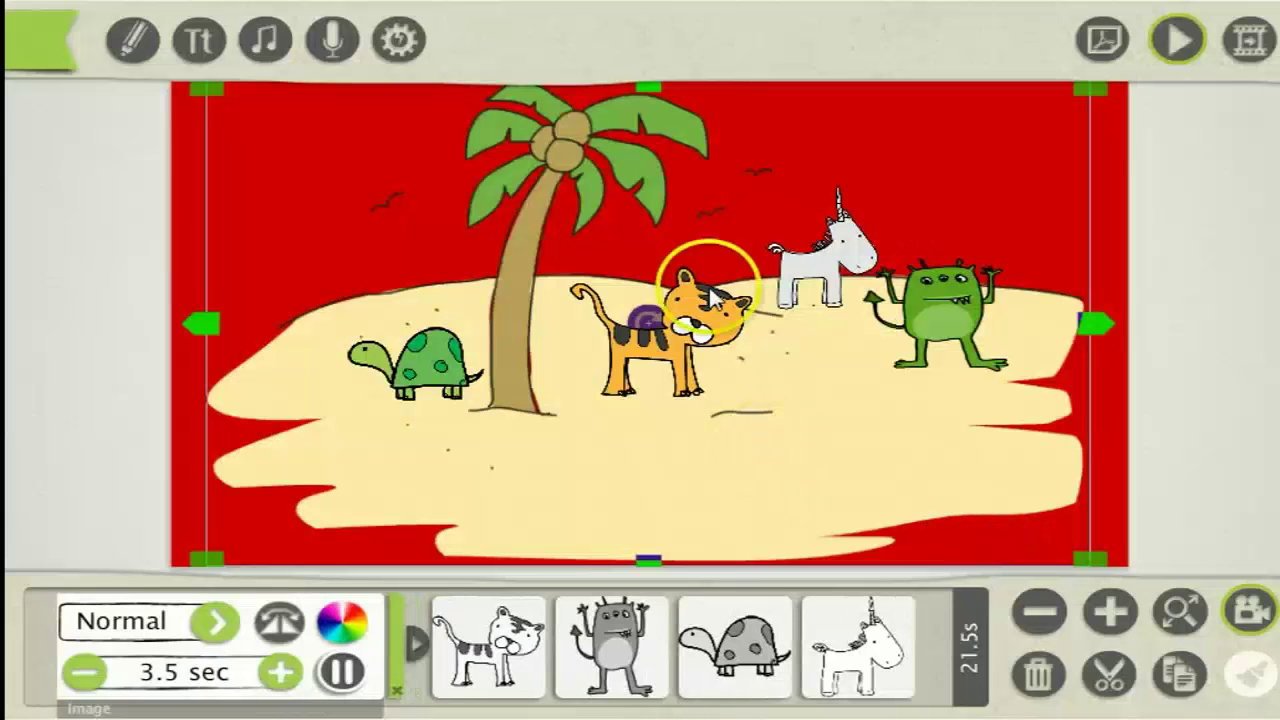
Step: Open the font management options to see how fonts can be added, edited or deleted
drag(622, 340, 628, 318)
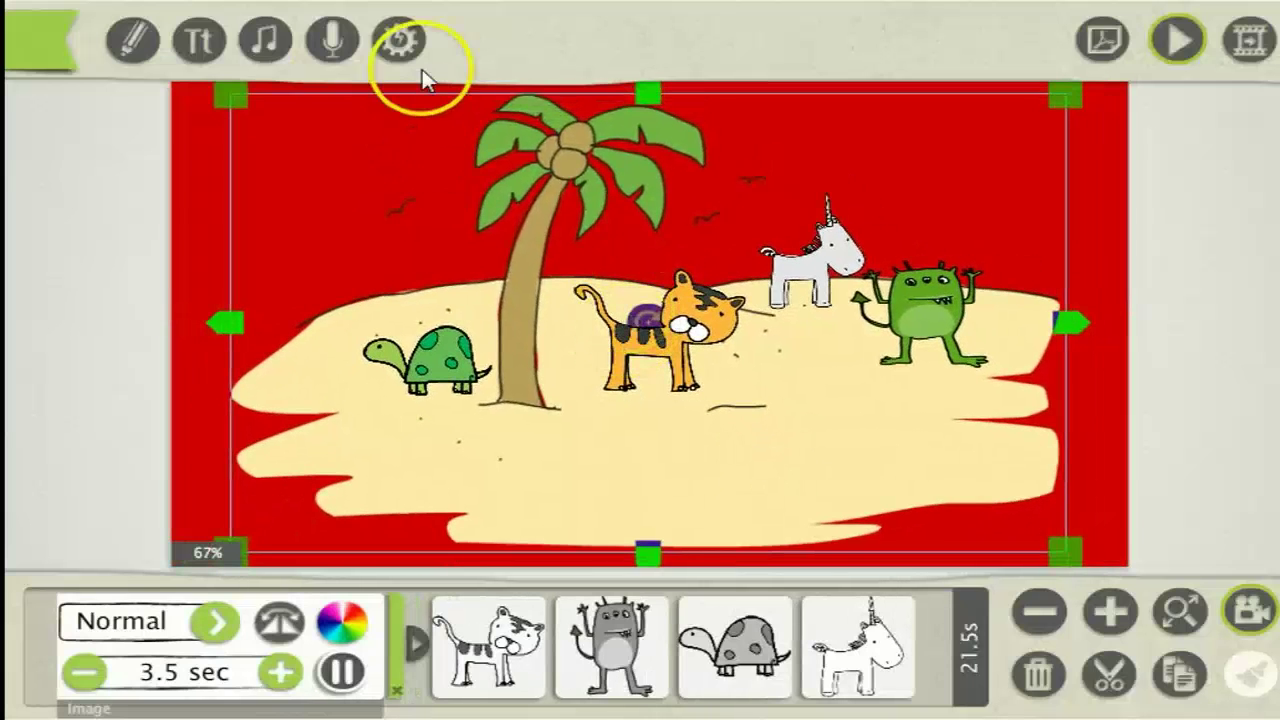
click(401, 40)
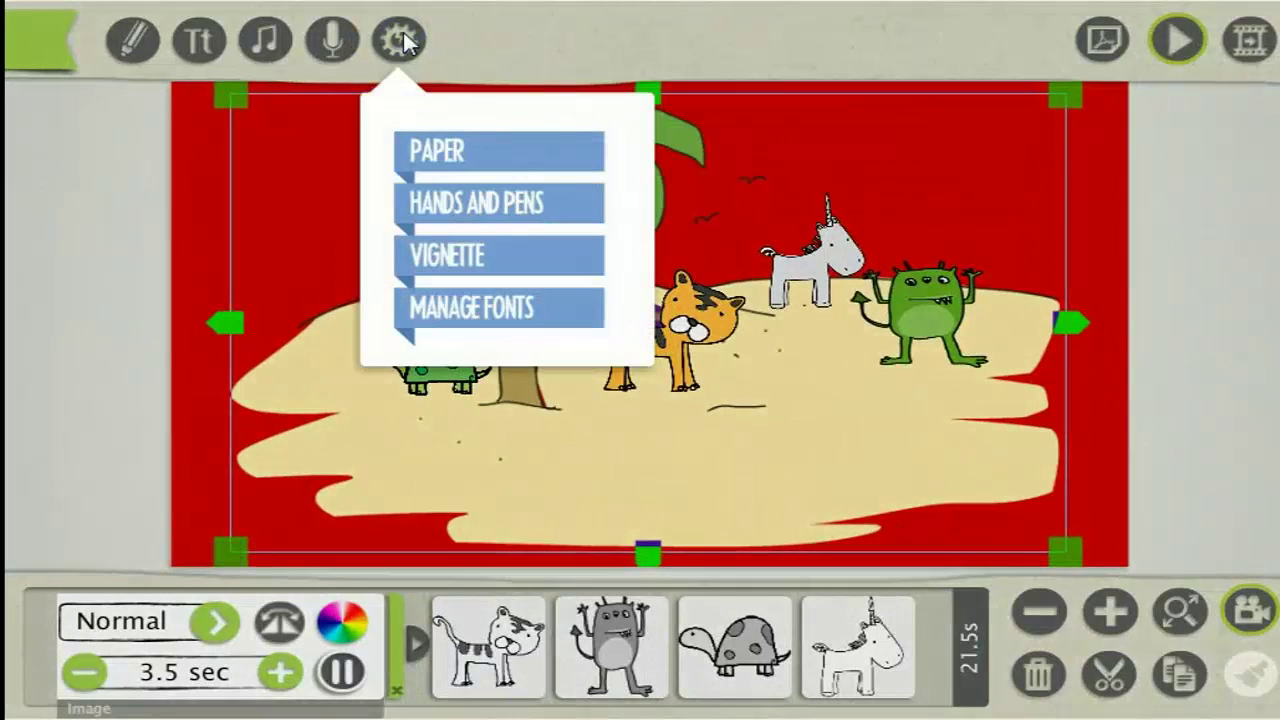
click(457, 306)
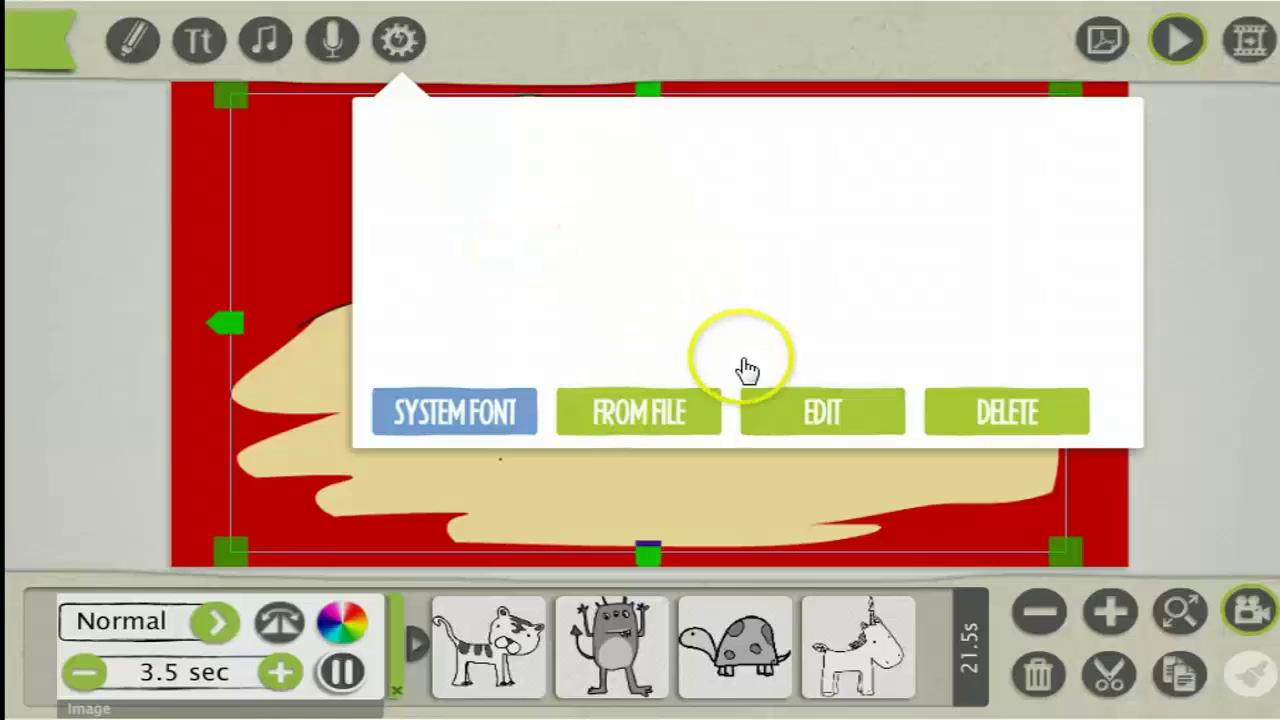
Step: Add a three-line text element reading "Create Your Own / Speed Drawing Videos / 7 Day Free Trial"
click(212, 45)
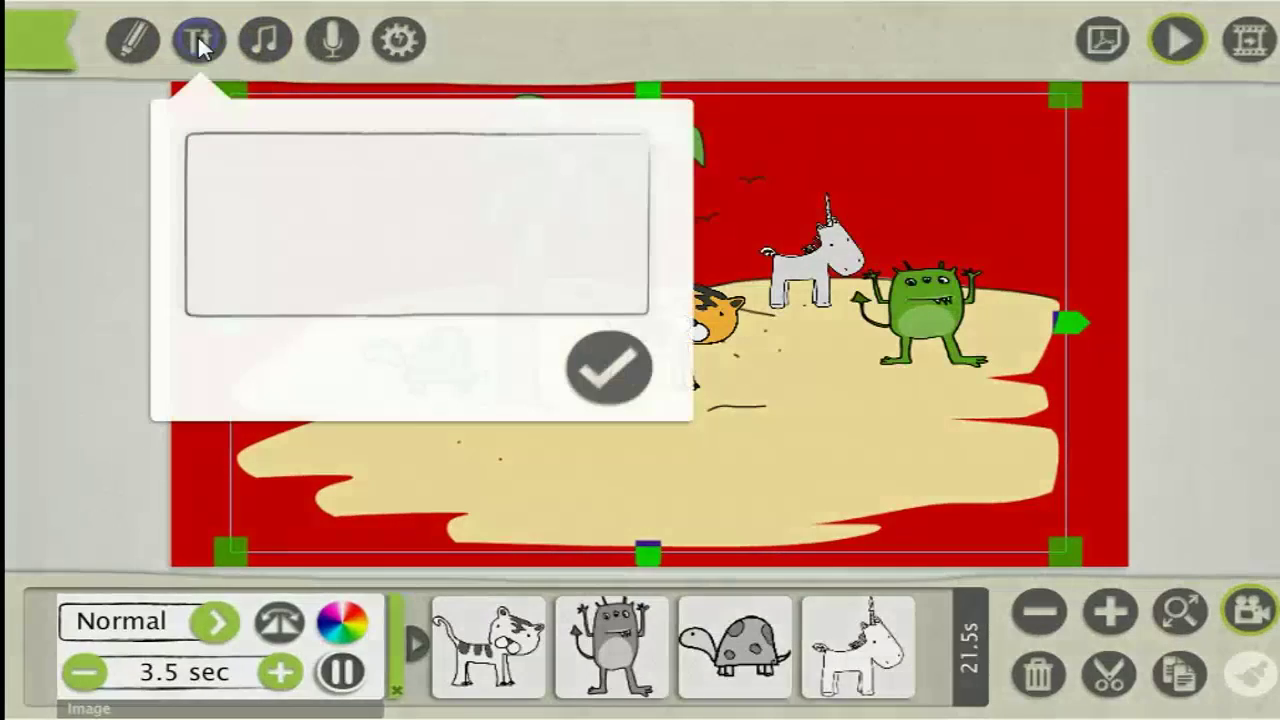
click(226, 201)
click(230, 161)
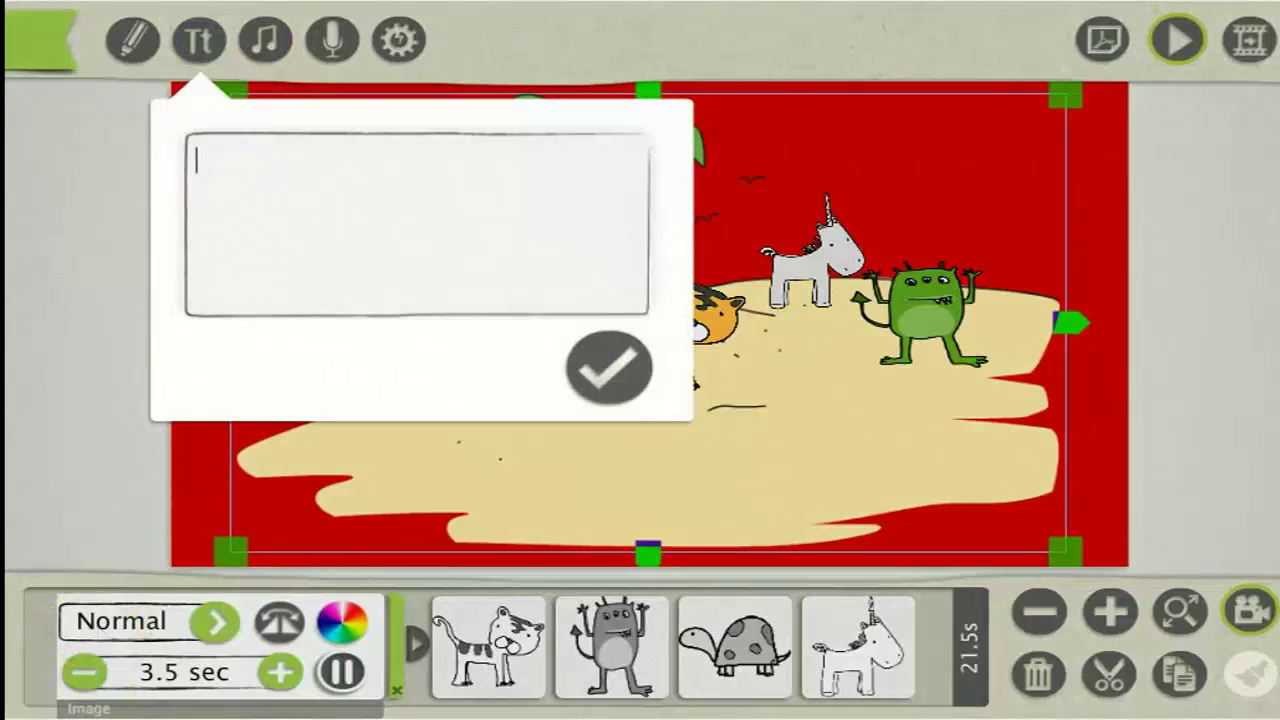
text(Create Your Own Speed Drawing Videos 7 Day Free Trial)
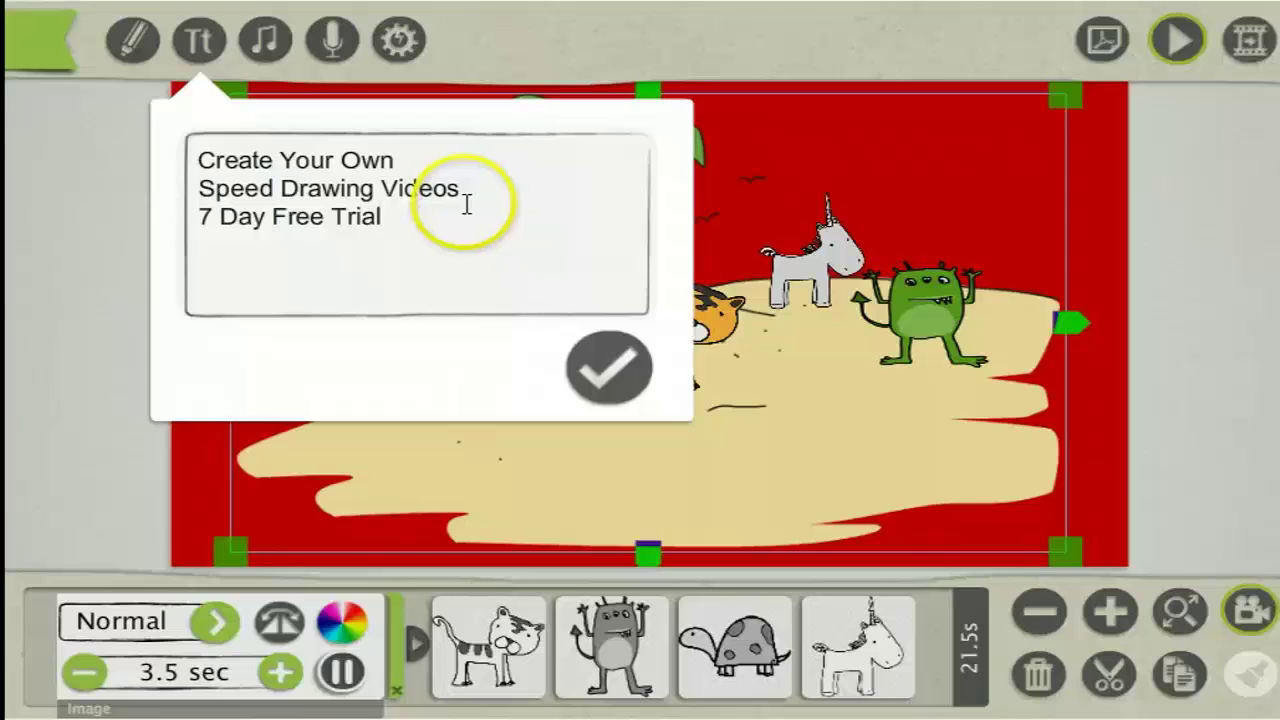
click(605, 375)
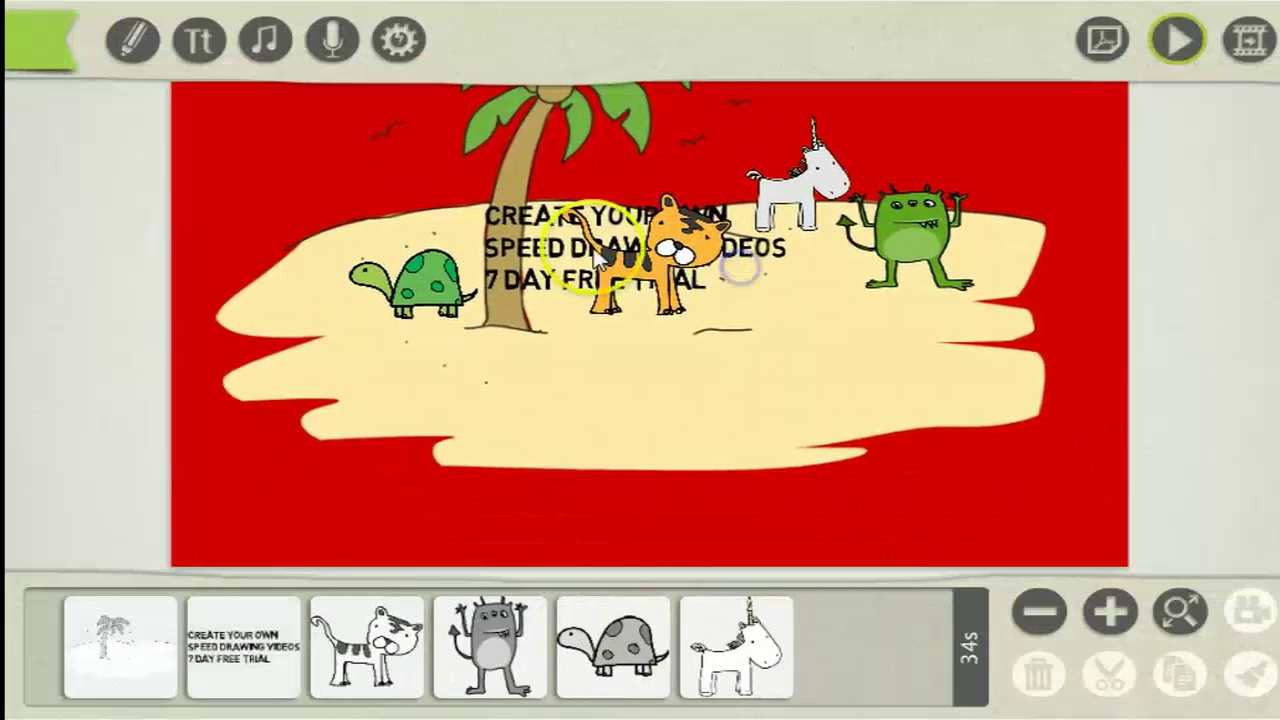
Step: Move the text off the creatures onto the empty red area below the sand
click(567, 268)
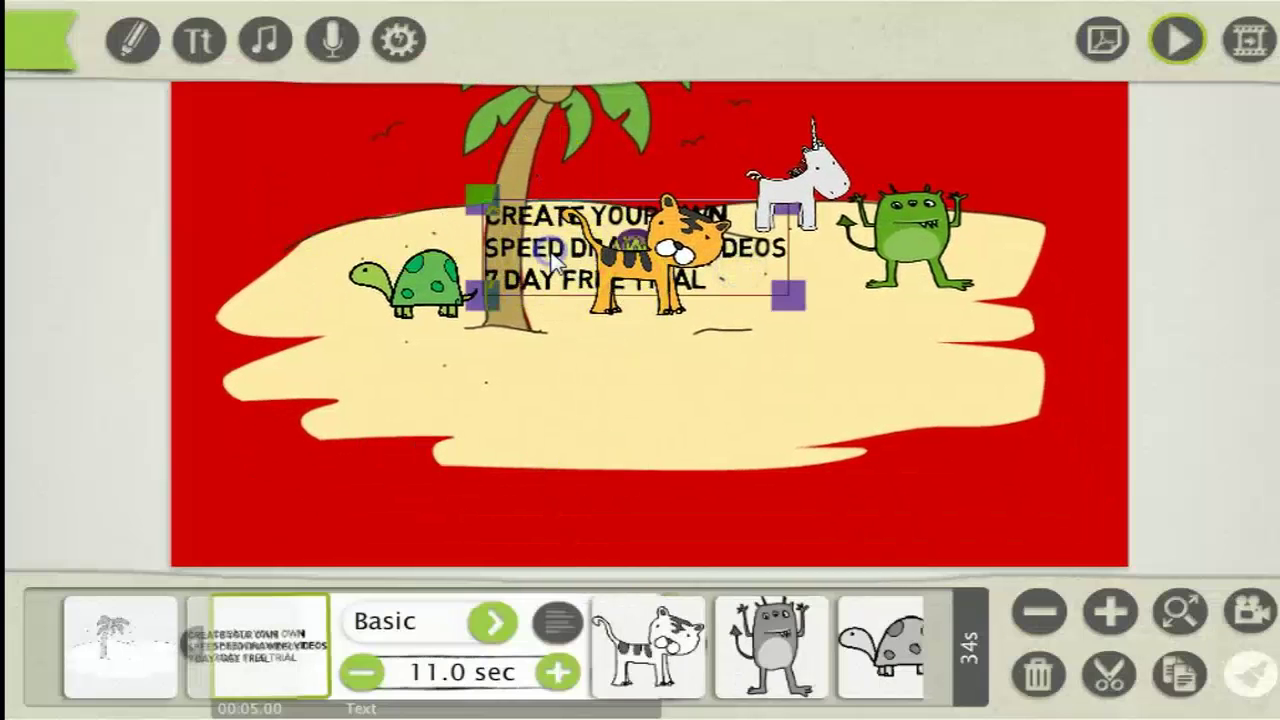
drag(567, 268, 790, 472)
drag(577, 495, 445, 203)
click(526, 400)
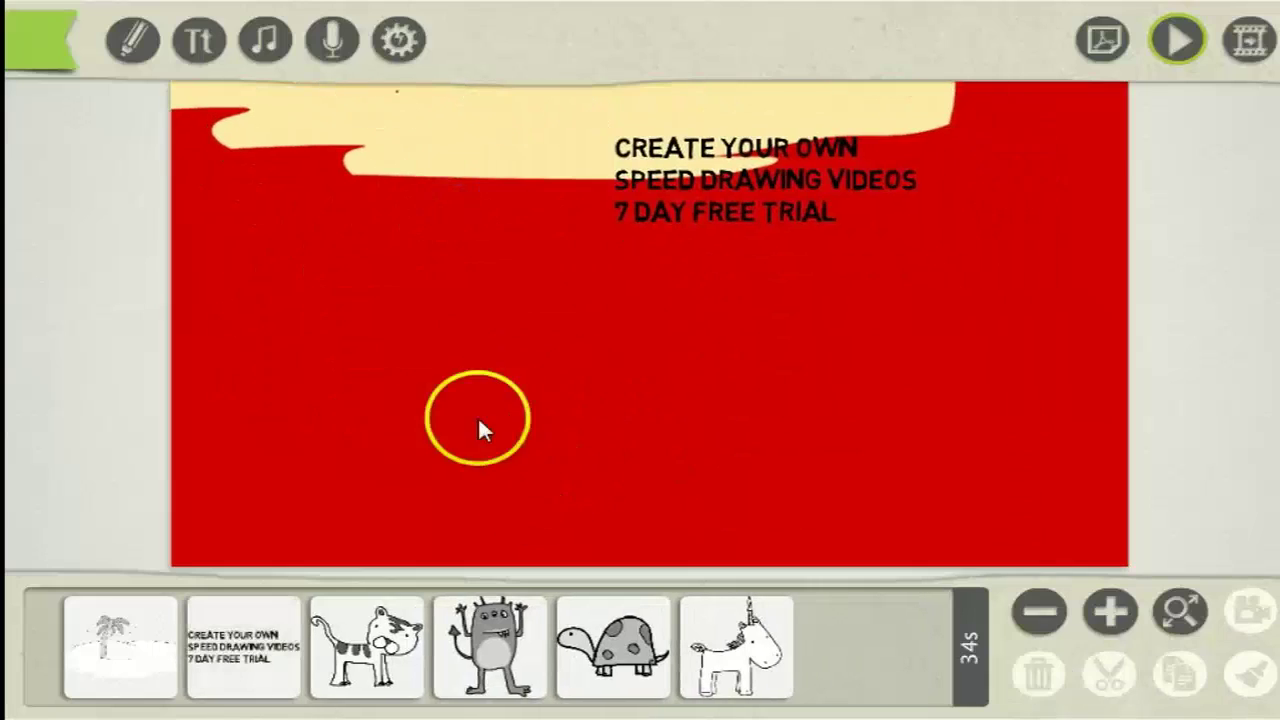
drag(493, 458, 435, 350)
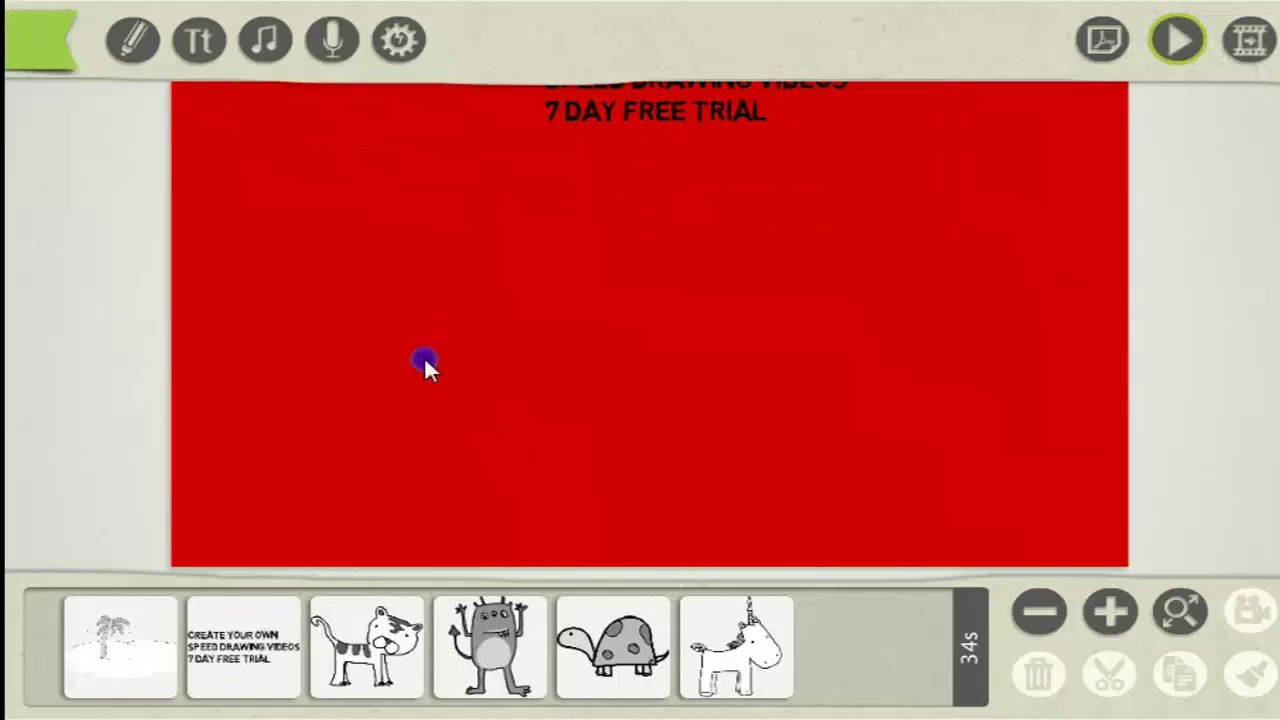
click(640, 200)
drag(657, 108, 613, 296)
Step: Enlarge the view around the text and center-align its three lines
drag(835, 345, 862, 338)
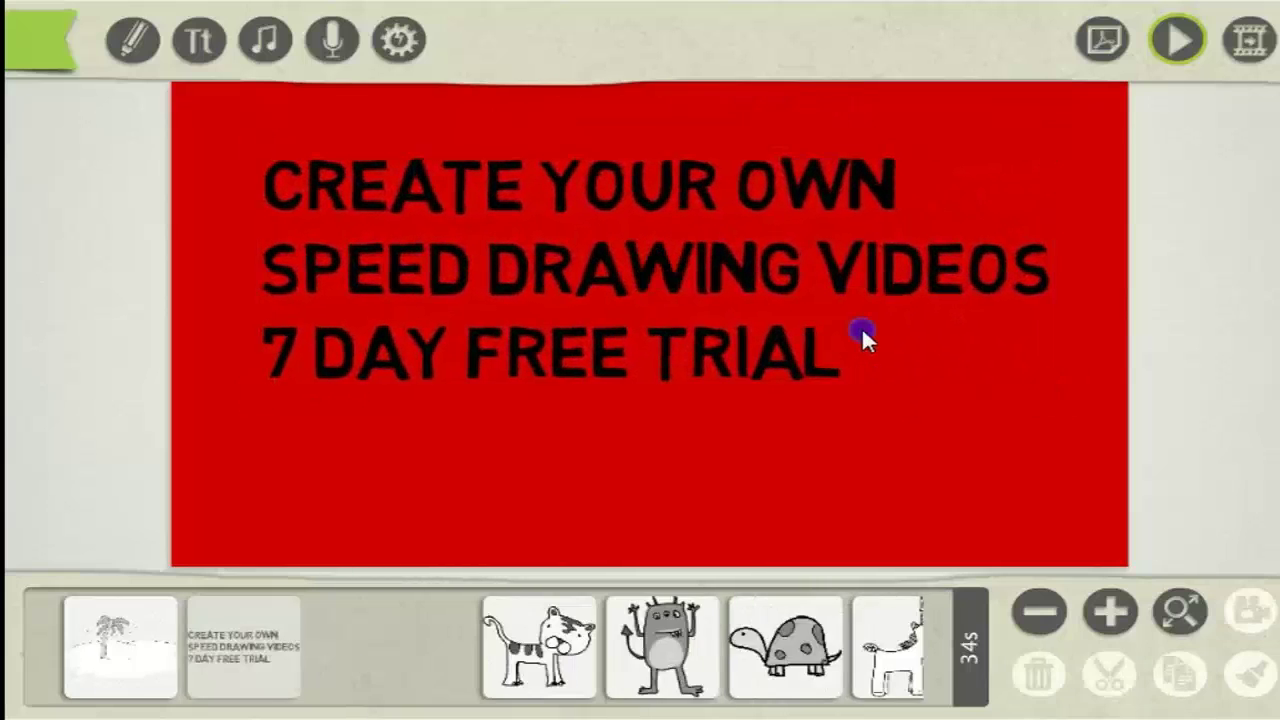
click(763, 306)
click(728, 500)
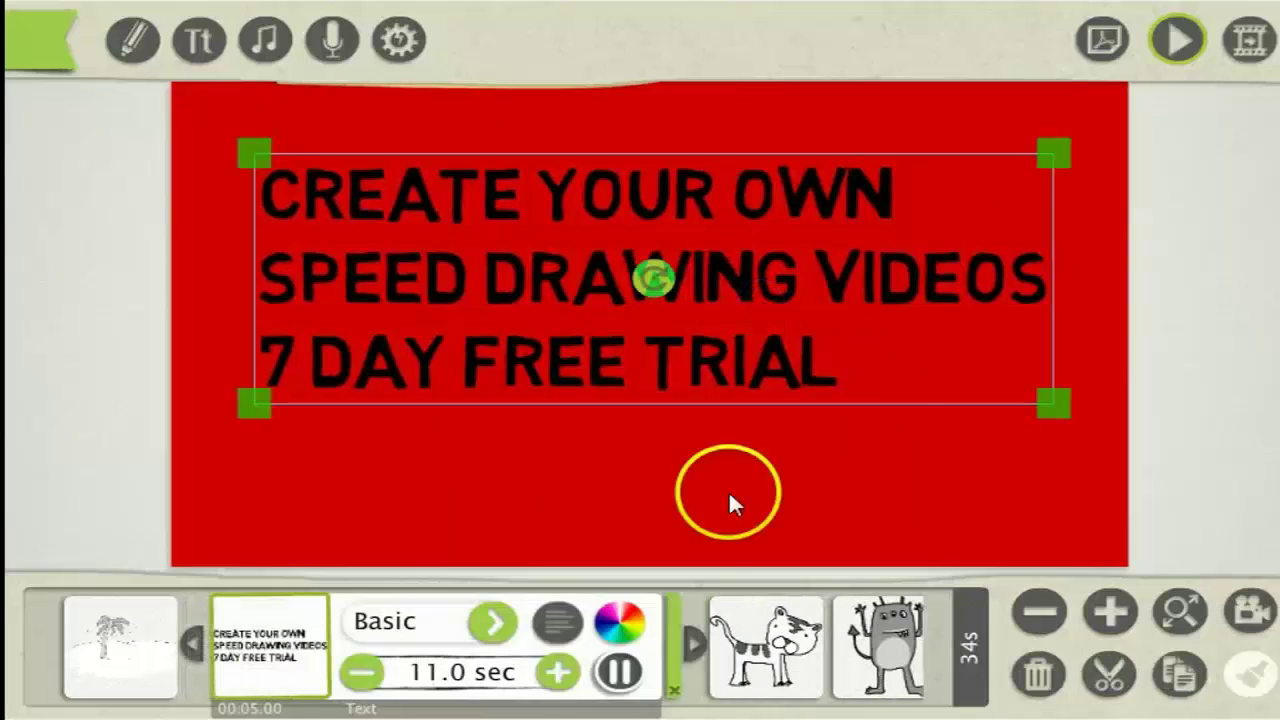
click(553, 625)
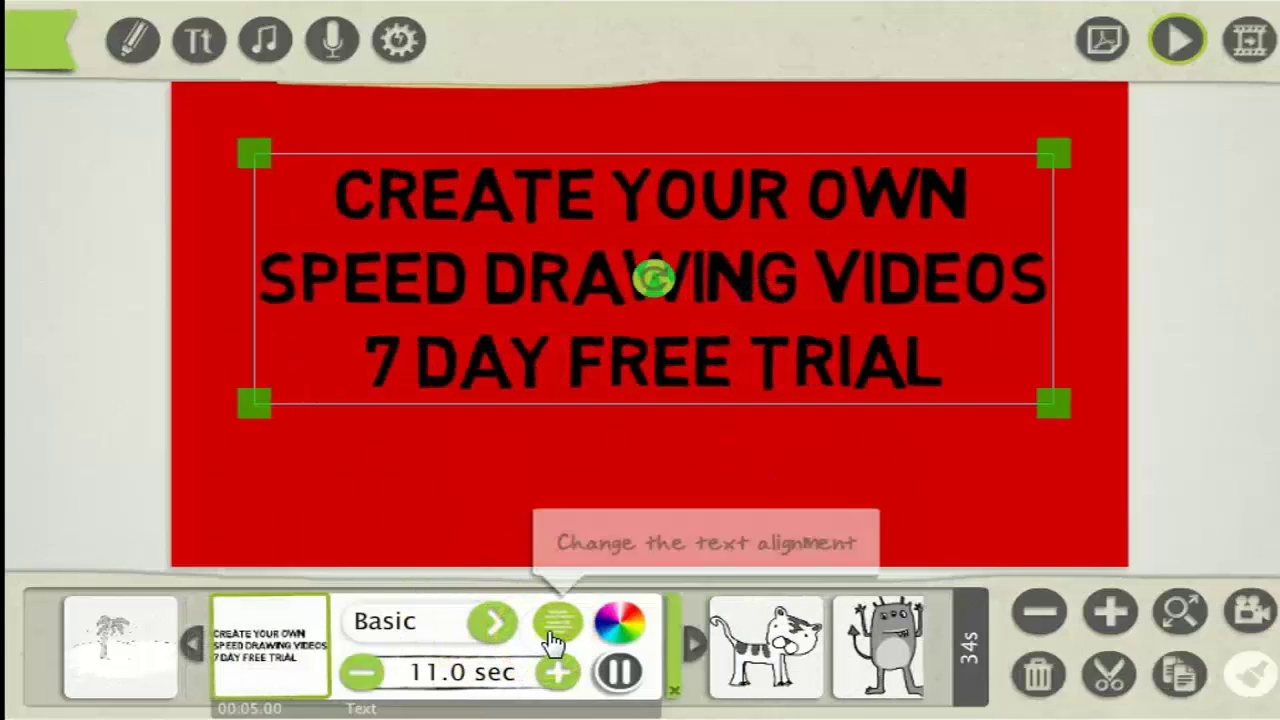
Step: Change the text element's font from its timeline settings to Marker
click(283, 665)
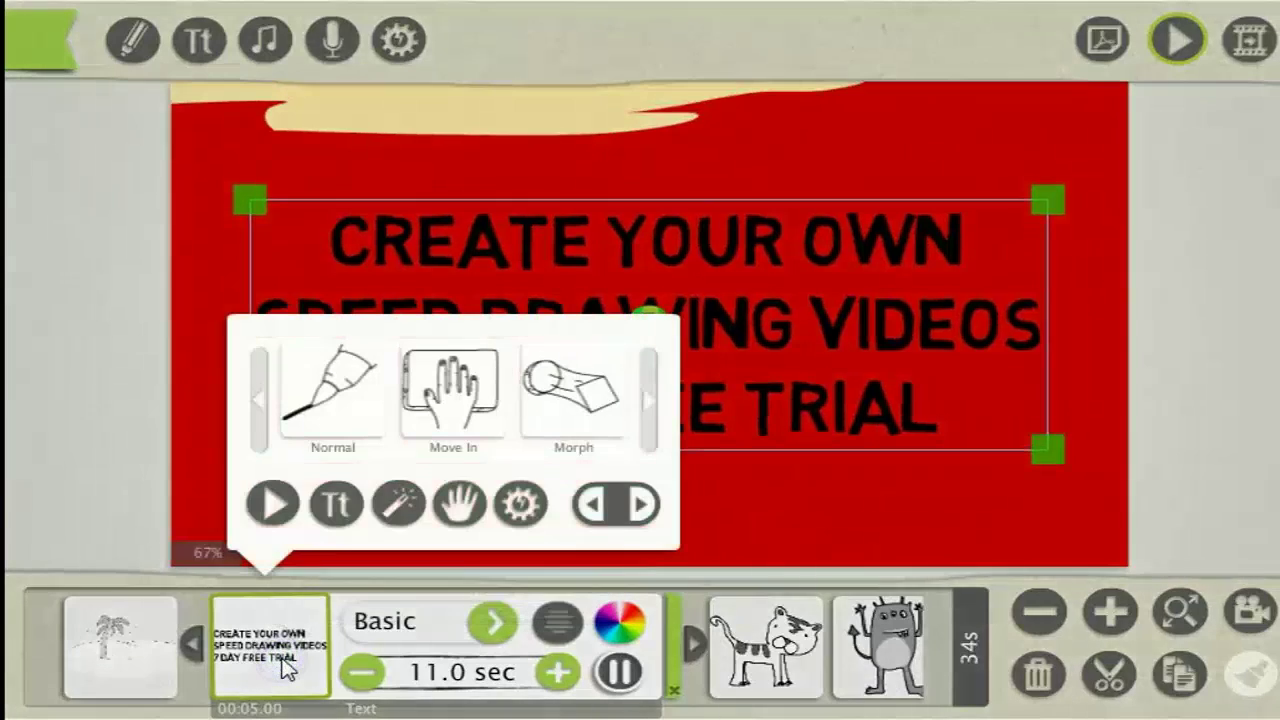
click(490, 624)
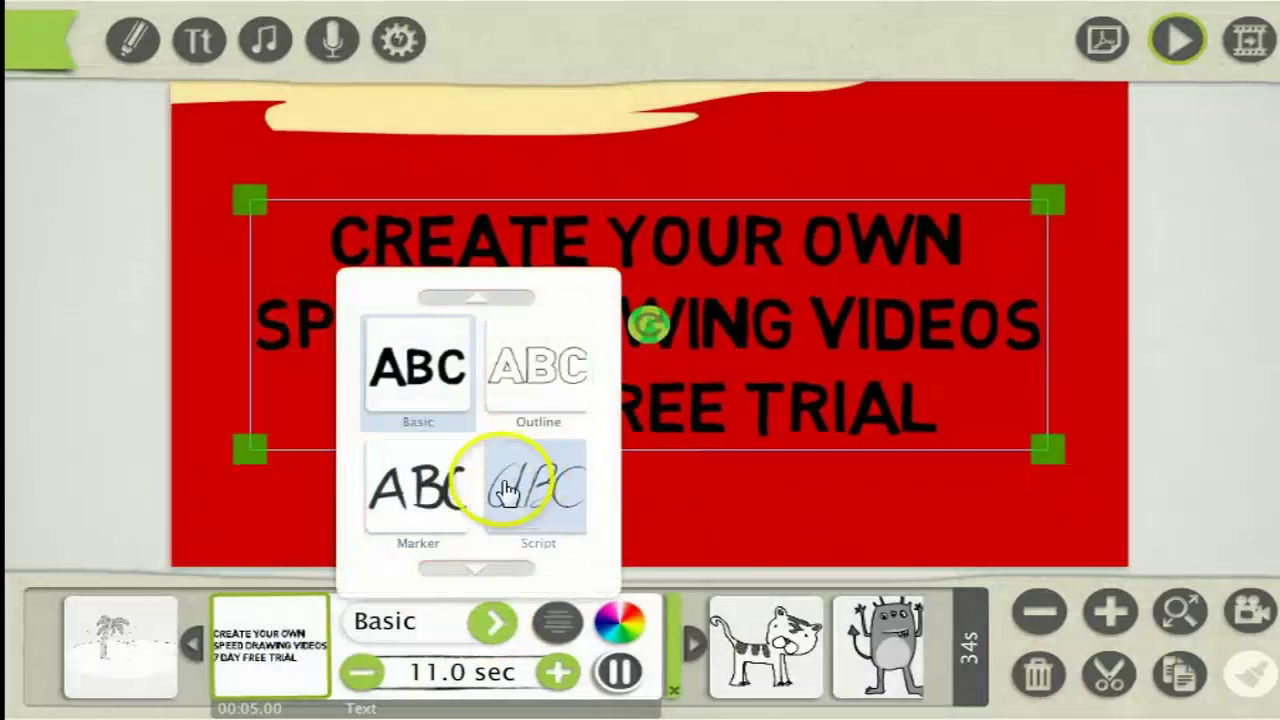
click(425, 485)
Step: Reposition the text clear of the sand and frame it so it fills the canvas
drag(922, 421, 676, 309)
drag(800, 510, 820, 414)
click(1104, 518)
drag(1104, 528, 893, 430)
drag(752, 368, 877, 337)
drag(971, 400, 942, 412)
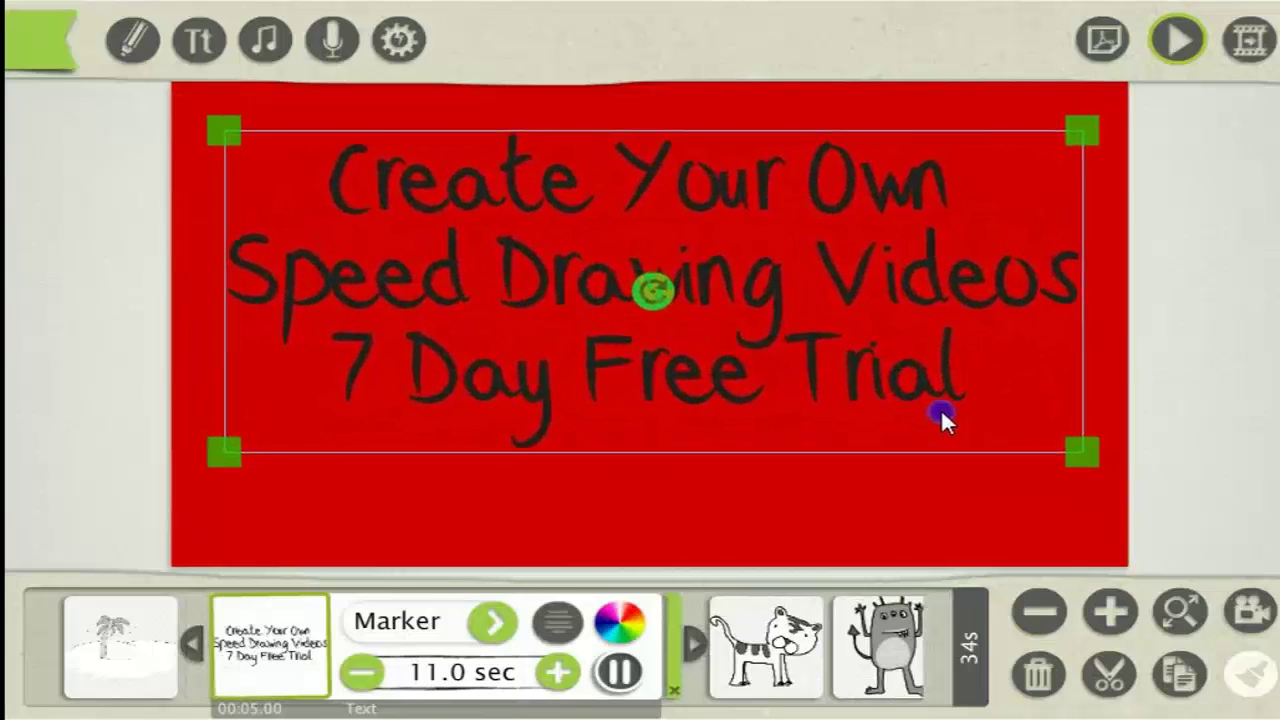
Step: Change the colour of the three-line promotional text to white
click(620, 625)
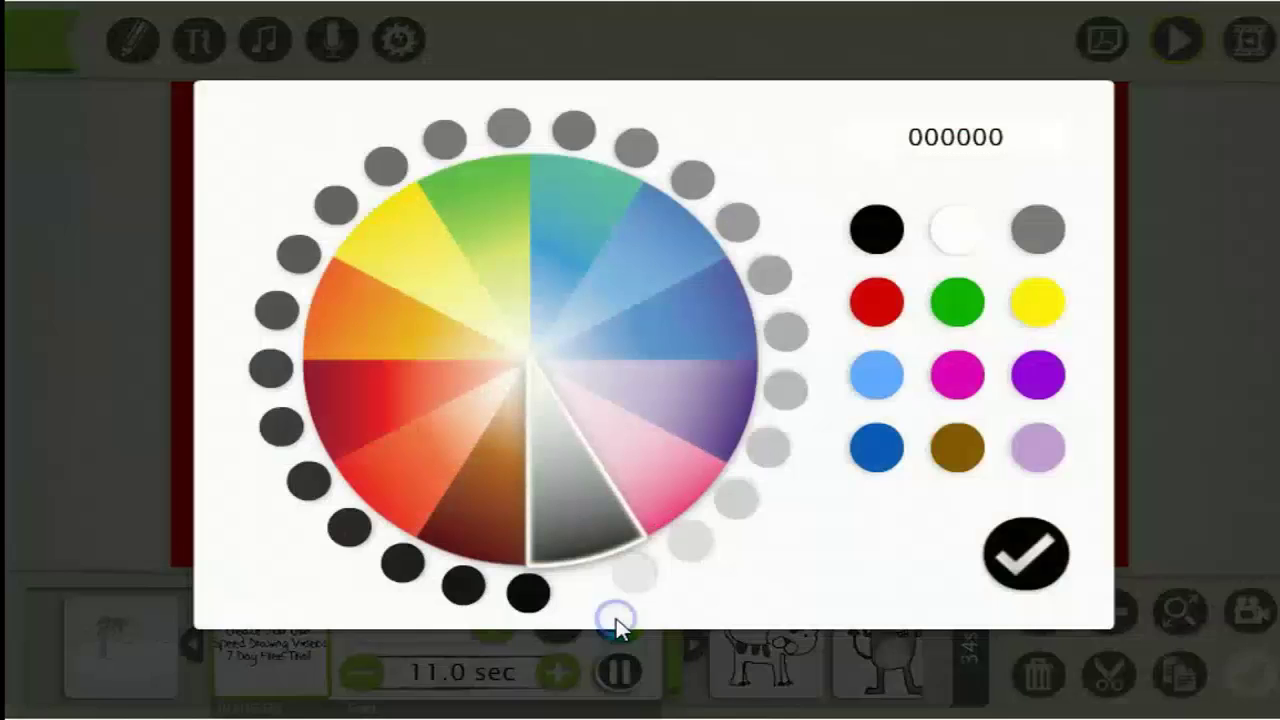
click(950, 250)
click(1038, 570)
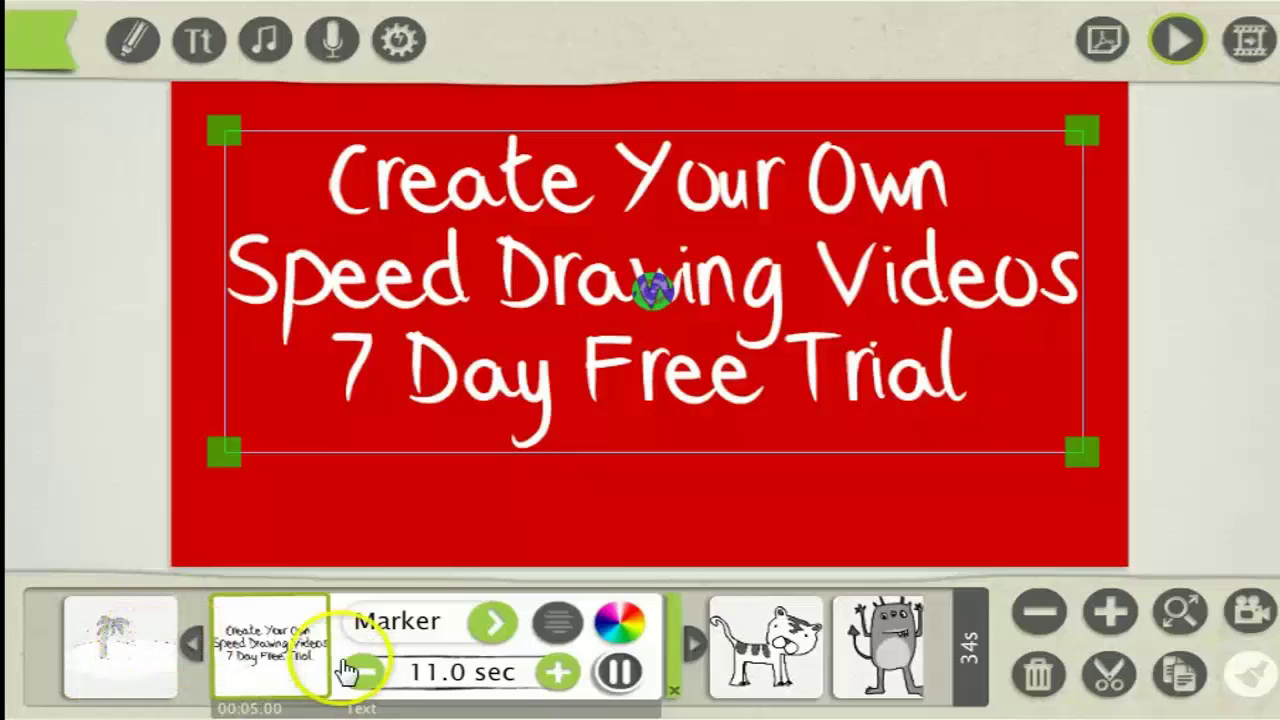
Step: Reorder the timeline so the text element comes last, after the tiger, monster, turtle and unicorn
click(697, 652)
click(697, 652)
click(697, 652)
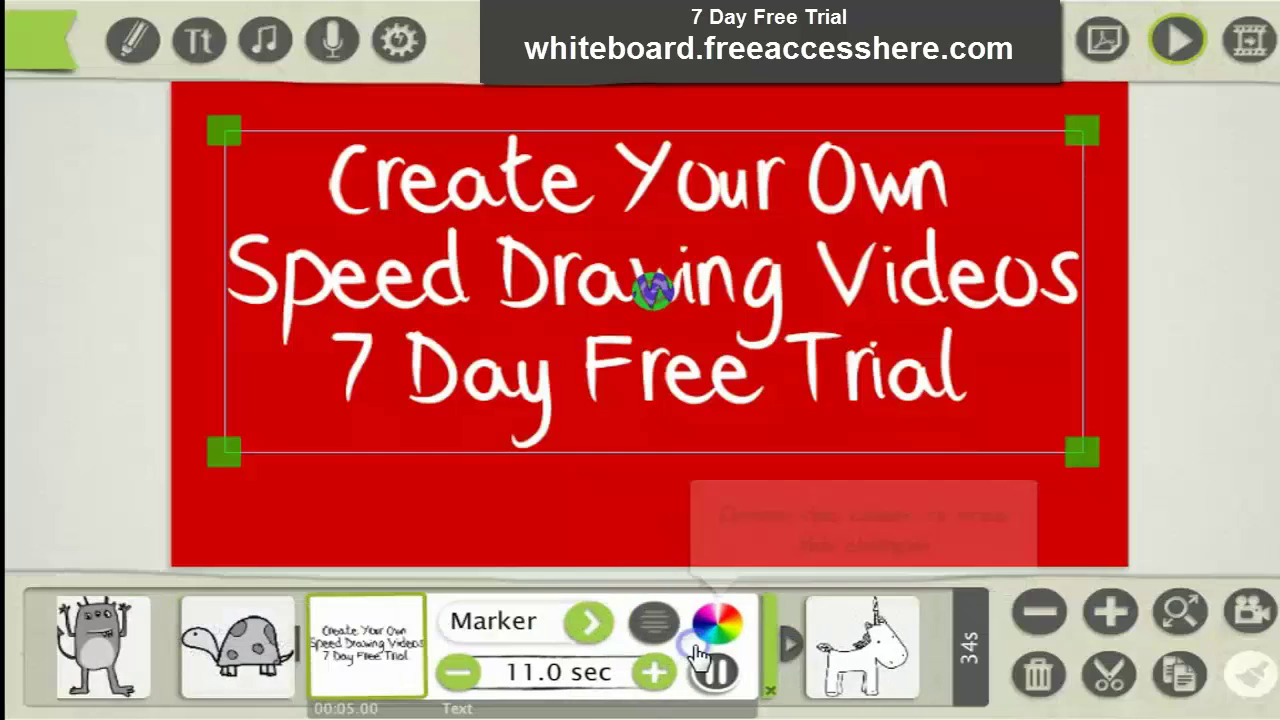
click(790, 650)
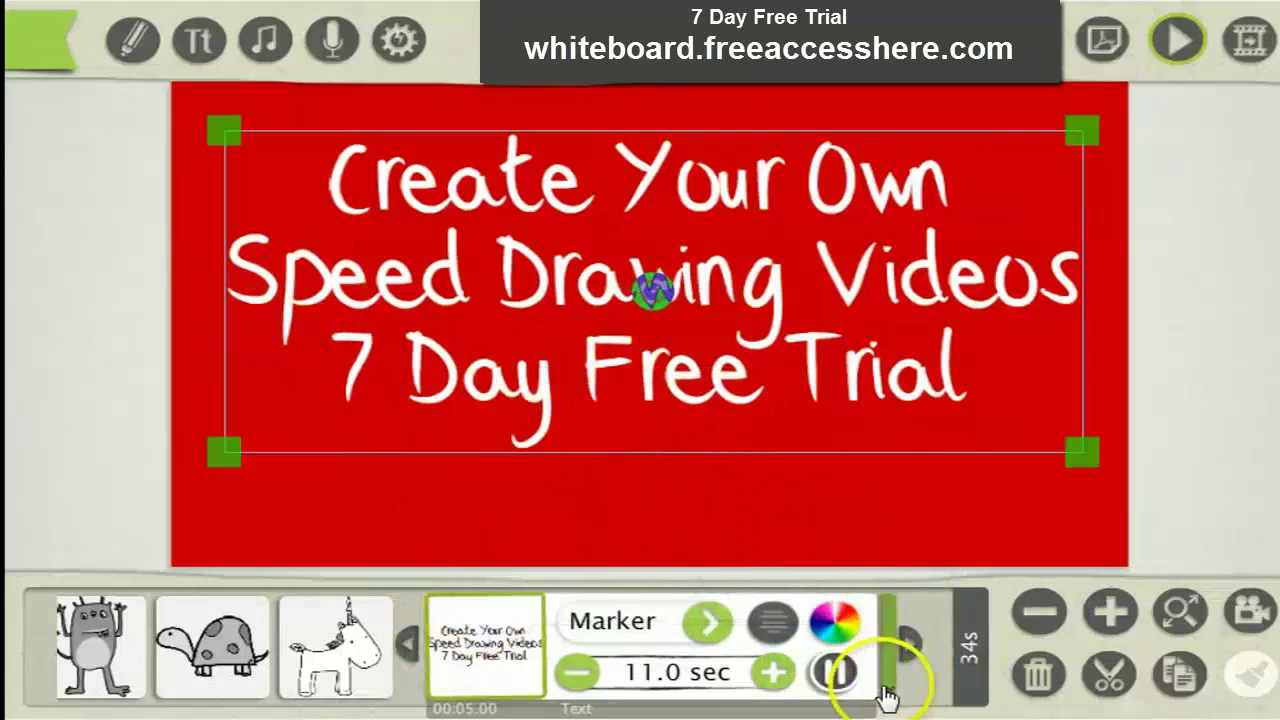
Step: Add five more pauses after the text element and preview how the text is drawn
click(836, 683)
click(820, 680)
click(808, 679)
click(800, 683)
click(778, 675)
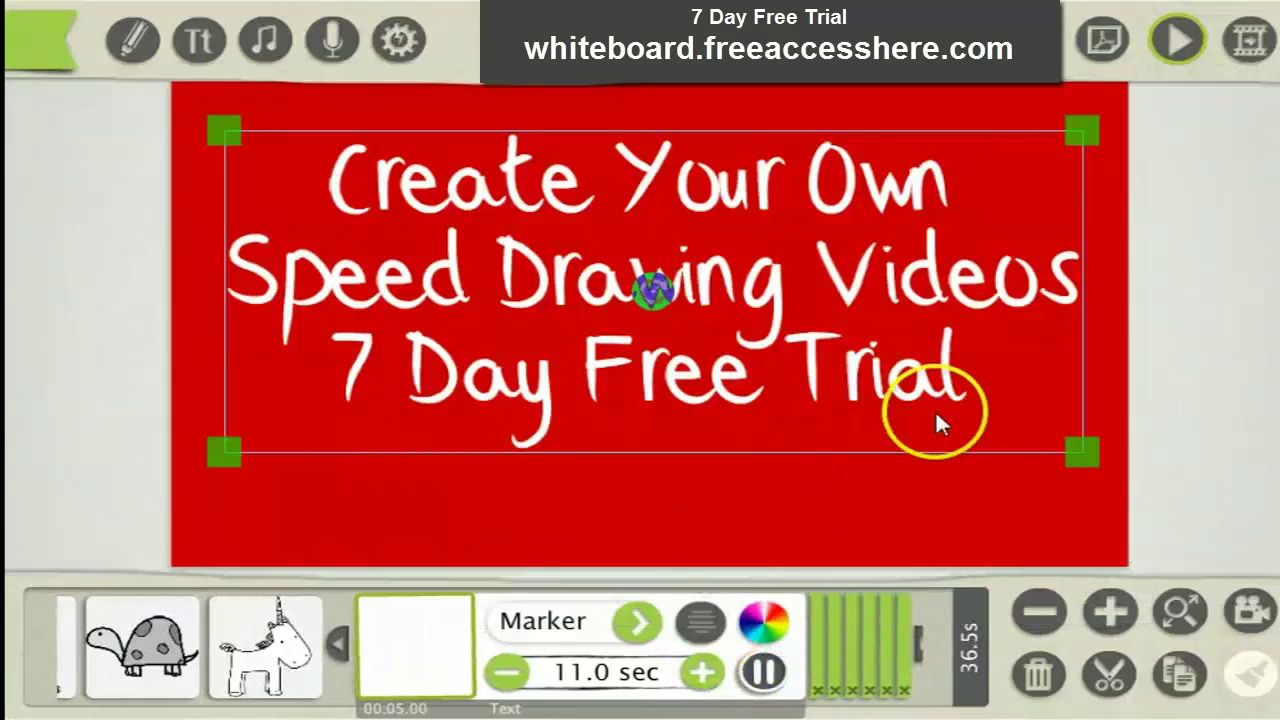
click(1175, 60)
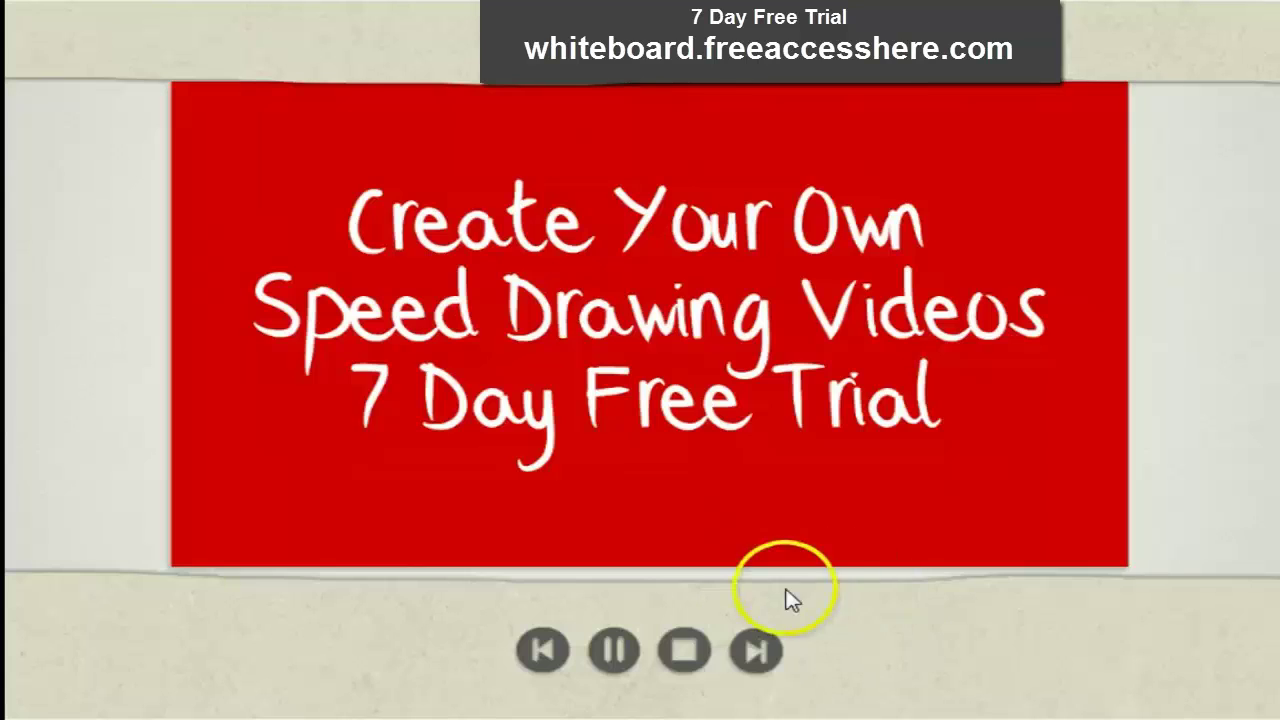
click(686, 651)
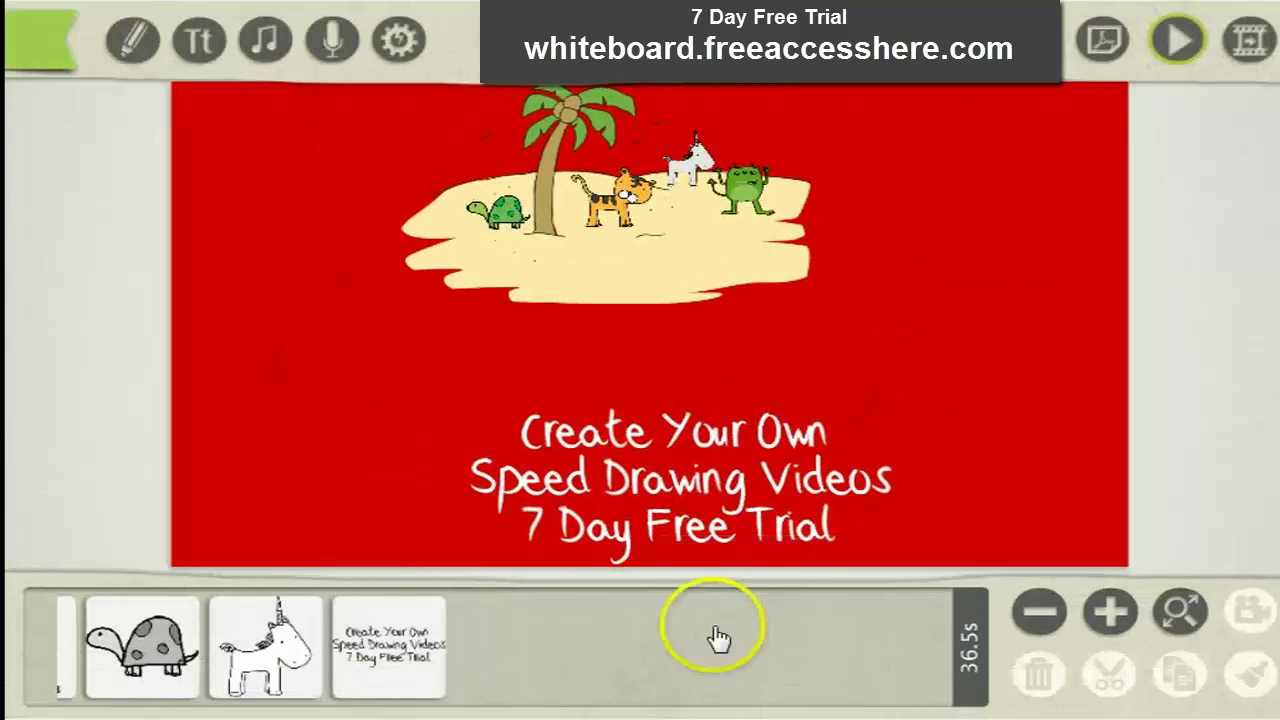
Step: Start the video export and save the project as "speed drawing"
click(1248, 45)
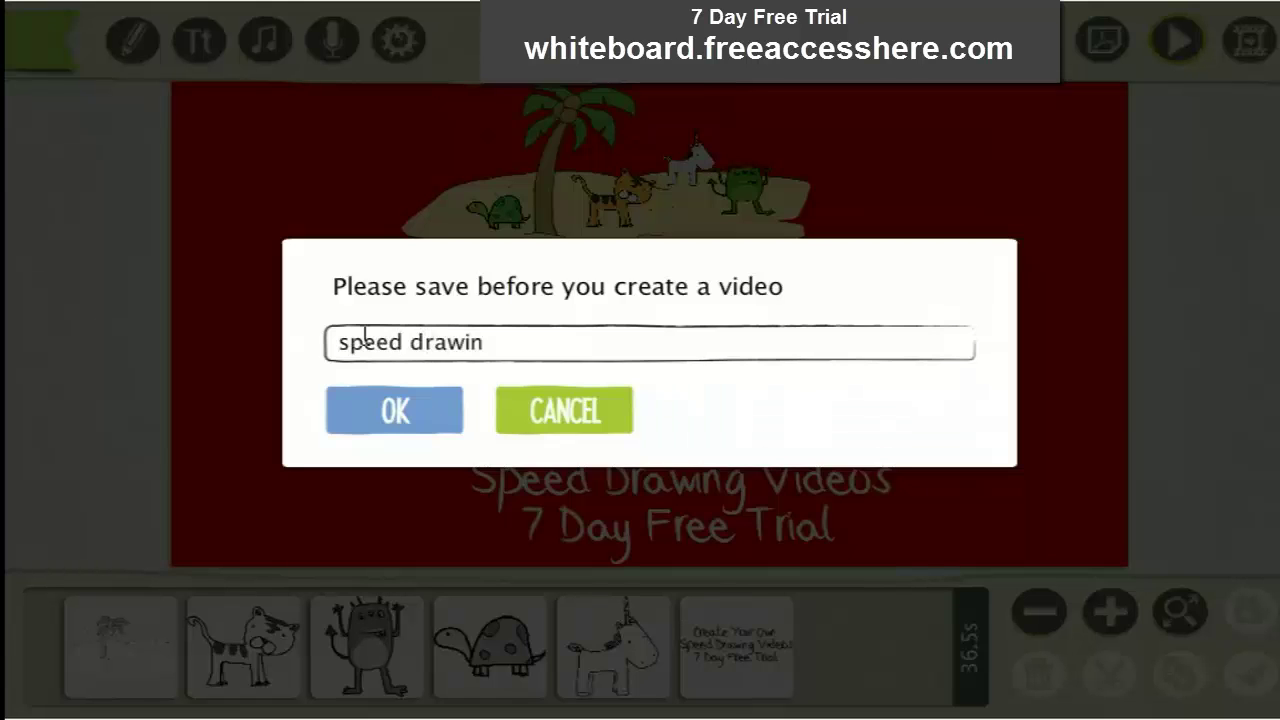
click(408, 416)
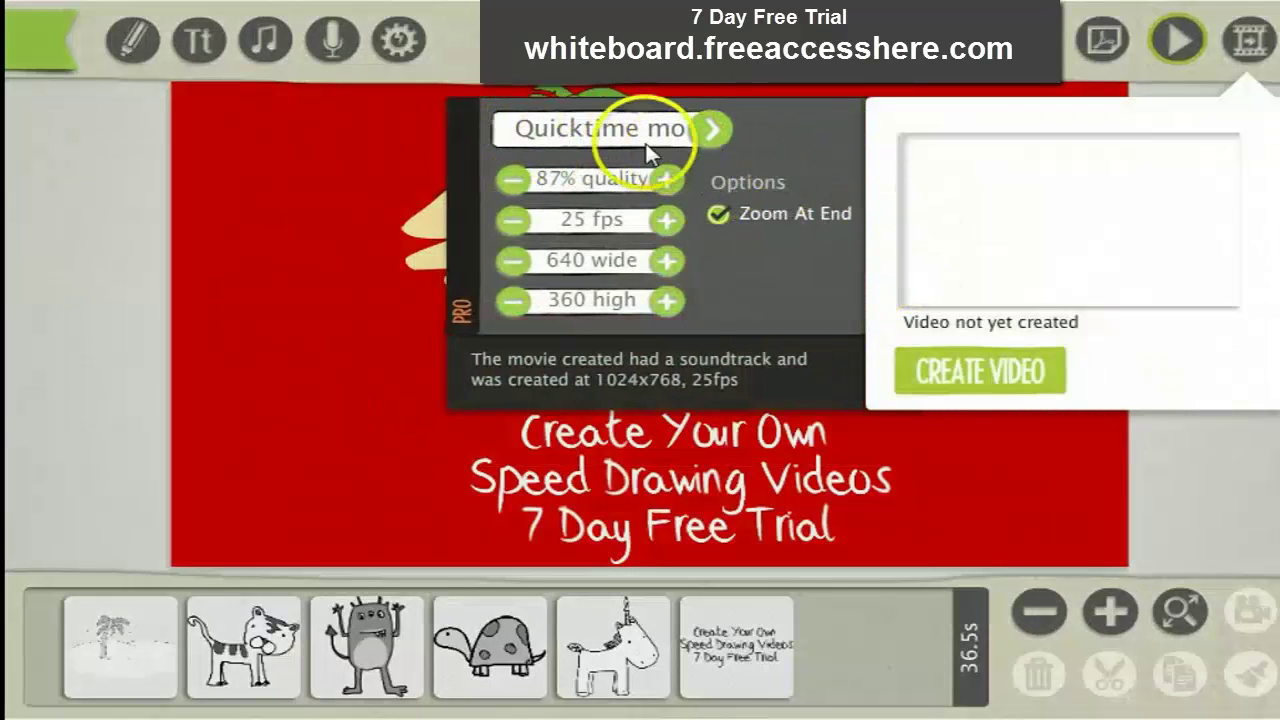
Step: Look through the available video output formats, such as PNG Sequence, and return to Quicktime movie
click(713, 130)
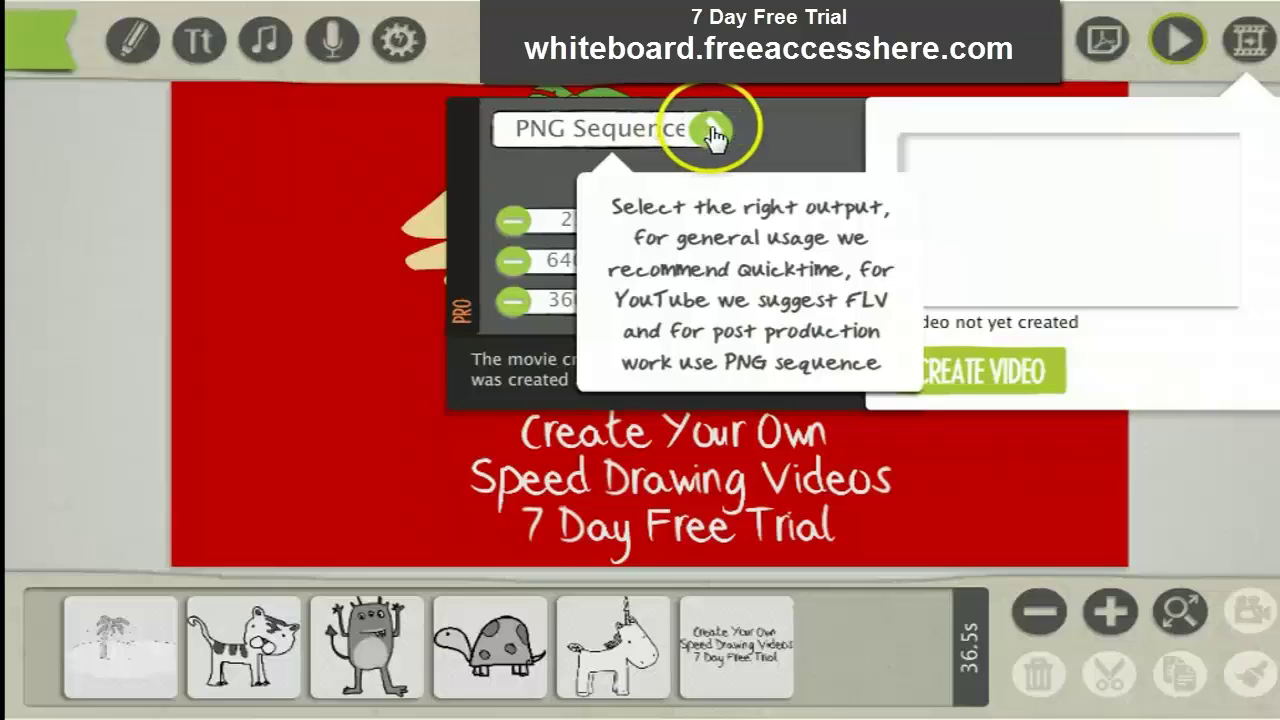
click(713, 130)
click(713, 130)
click(713, 130)
click(713, 130)
click(713, 130)
click(713, 130)
click(713, 130)
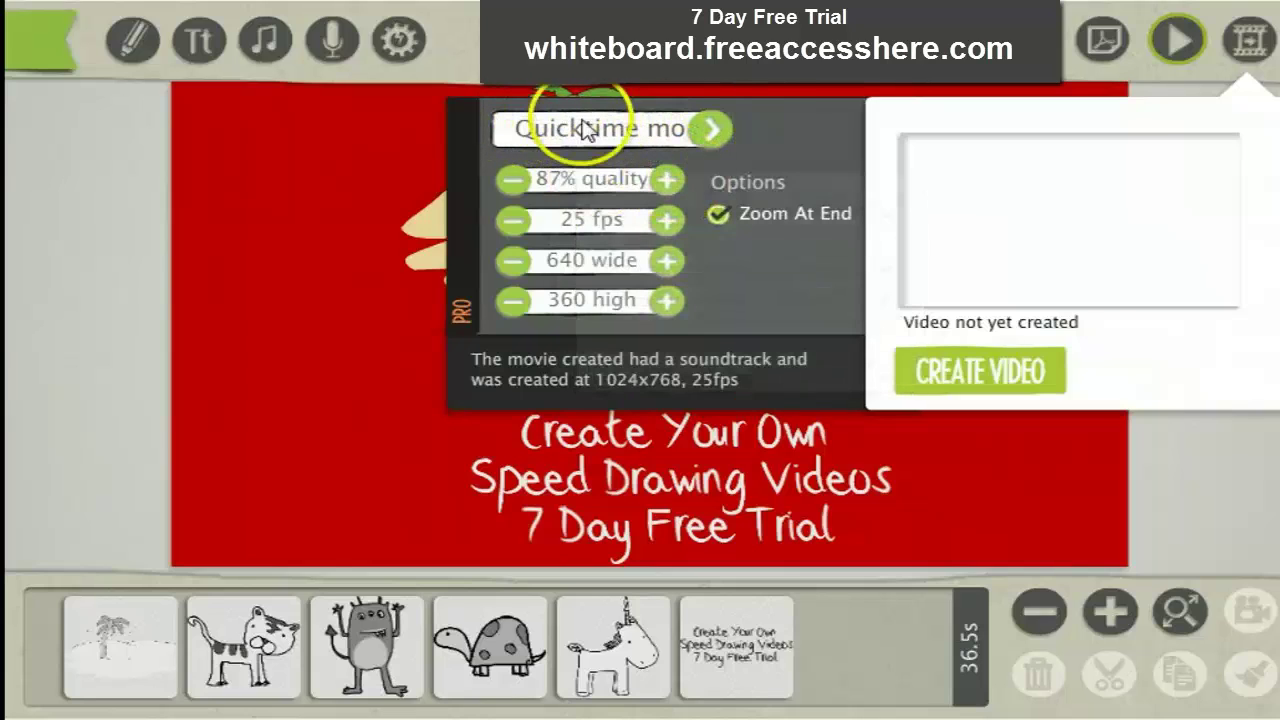
Step: Create the video as a Quicktime movie, 640 wide by 360 high at 25 fps with 87% quality
click(988, 375)
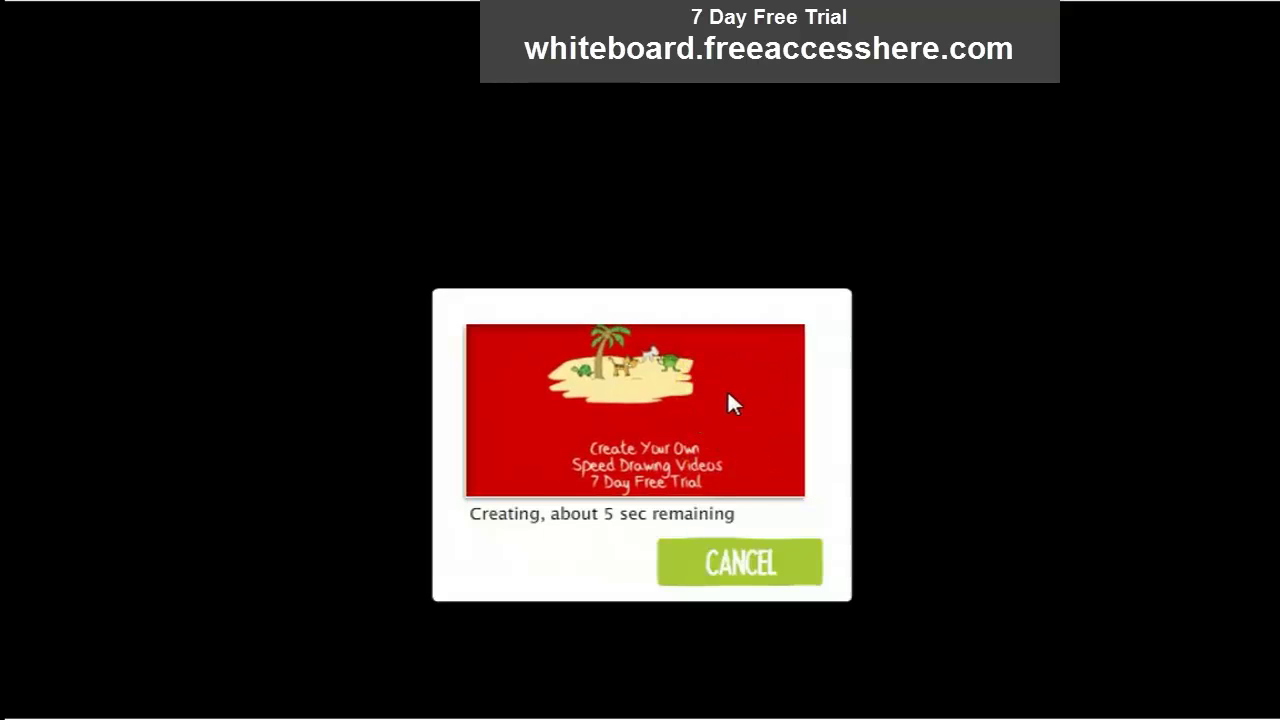
click(578, 557)
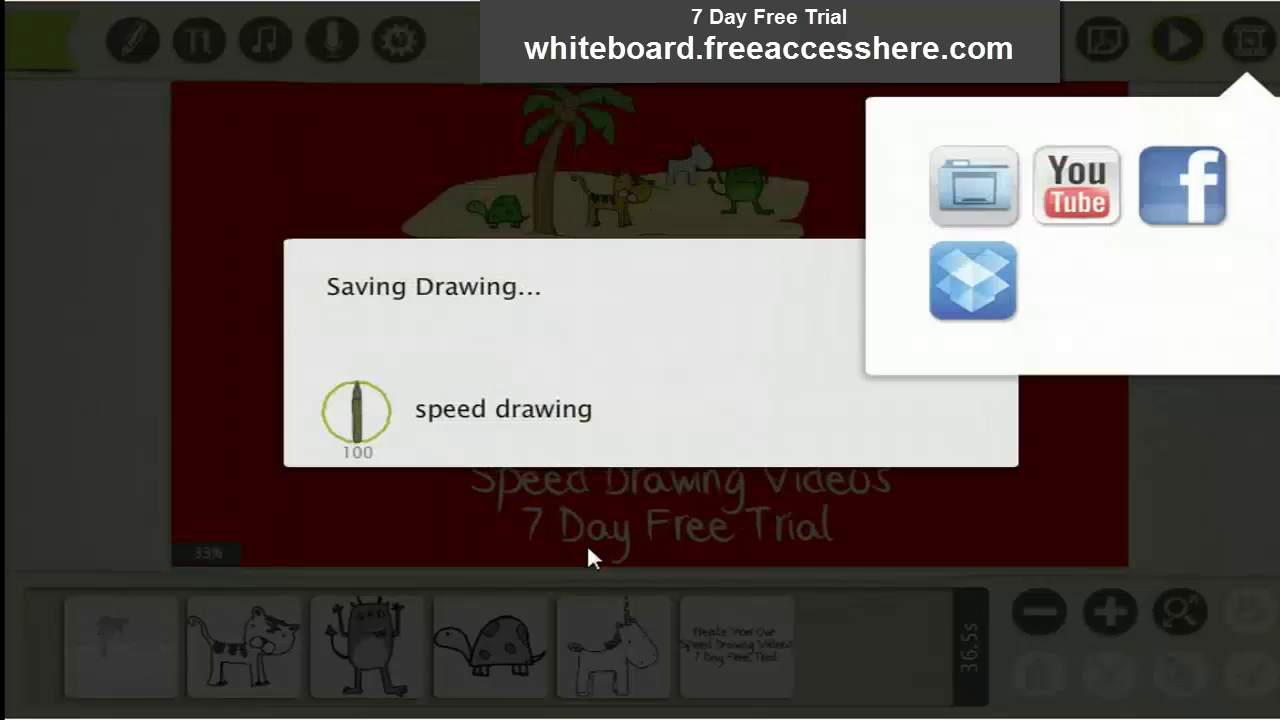
click(627, 458)
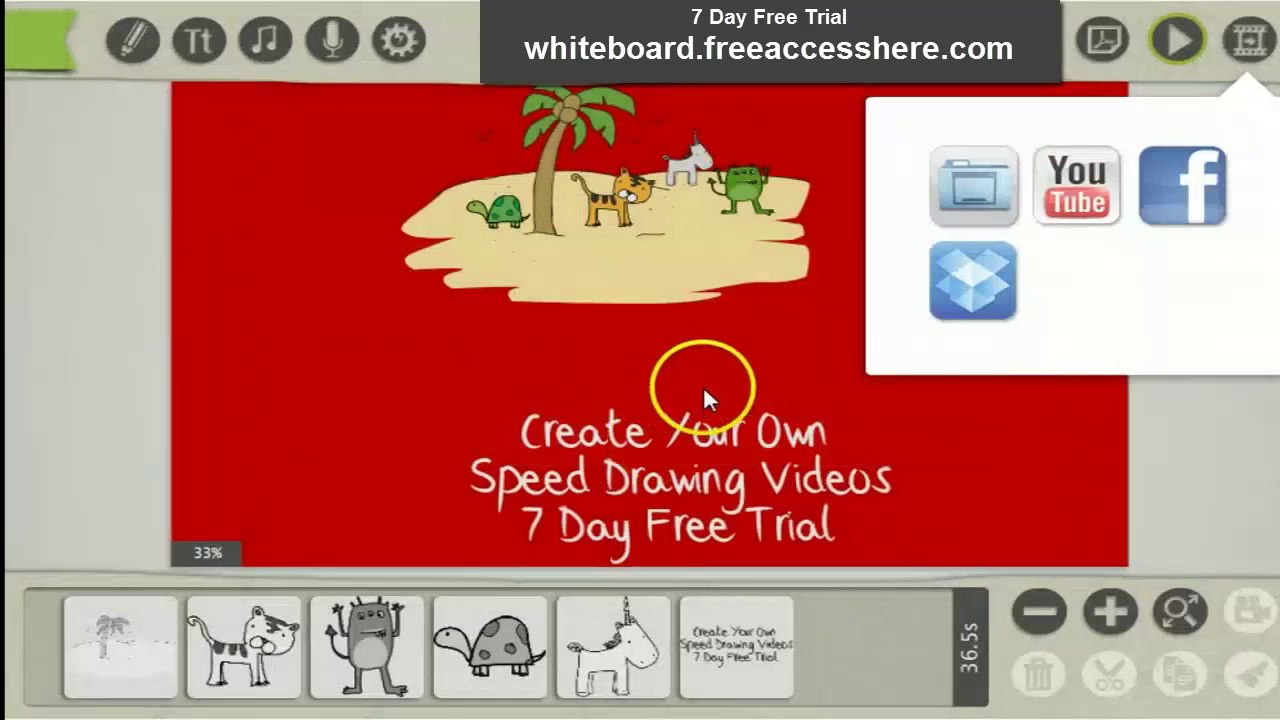